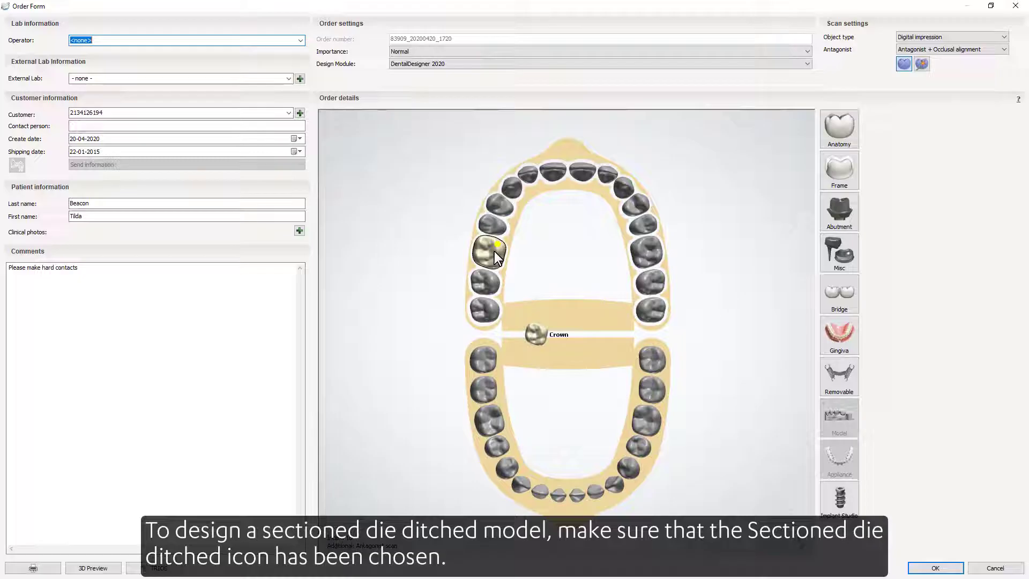
# Advance the slideshow from the saved Crown 16 design to the Dental Manager orders list
pyautogui.click(488, 252)
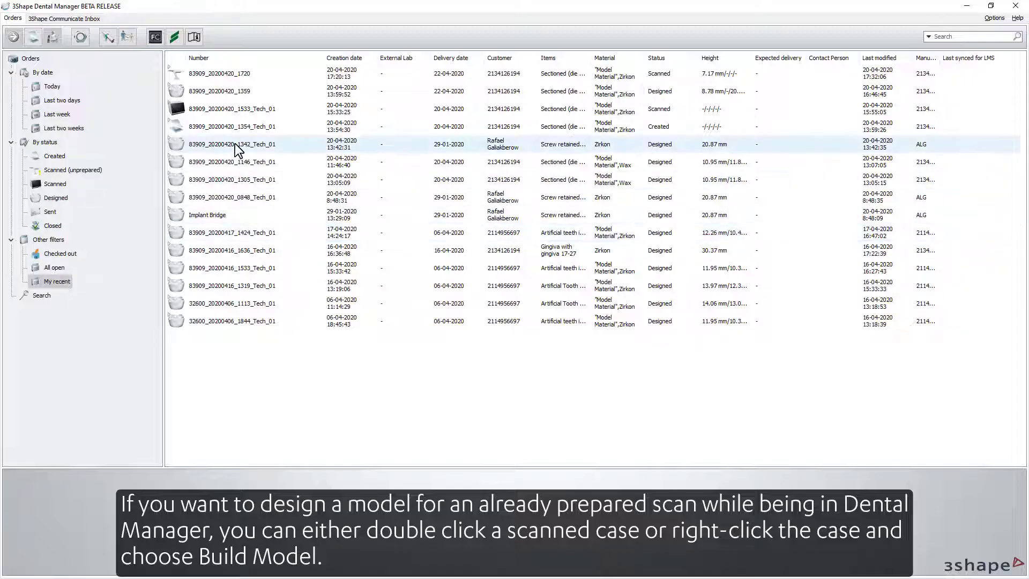
# Choose Build Model from the newest scanned order's context menu
pyautogui.rightClick(230, 72)
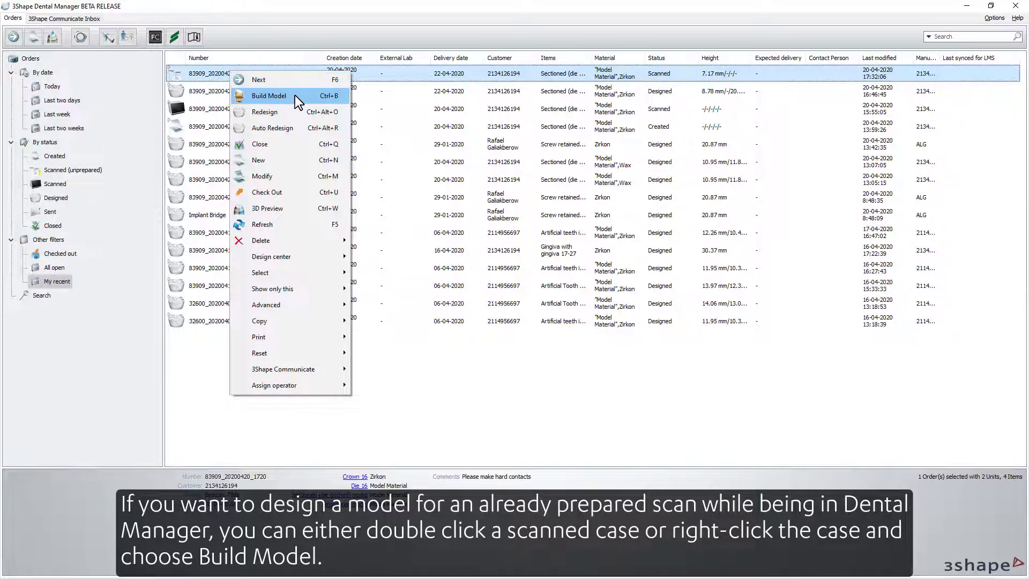
pyautogui.click(295, 94)
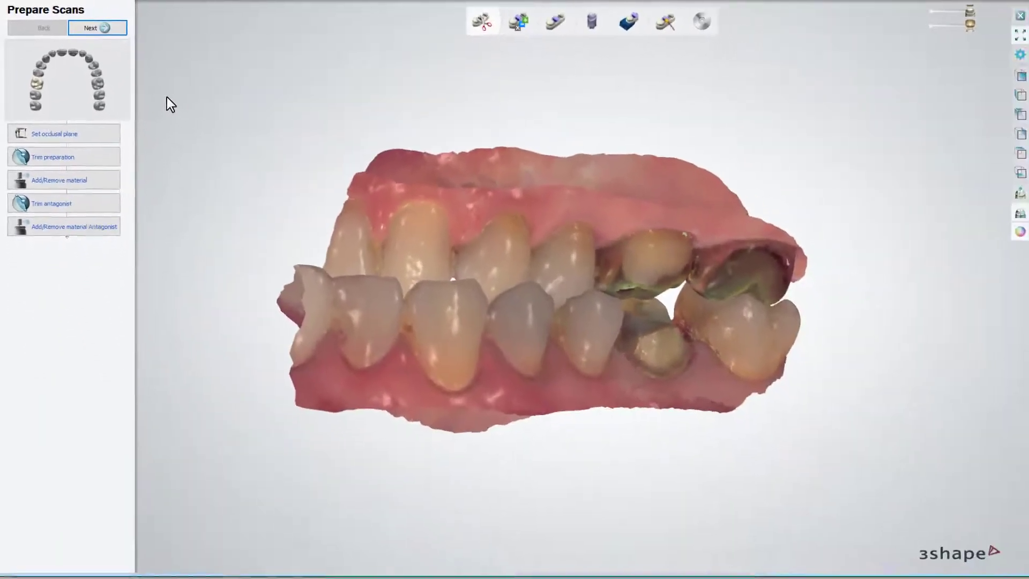
# Merge the whole Crown 16 design into the model with Crown 16 set to cut gingiva
pyautogui.click(110, 28)
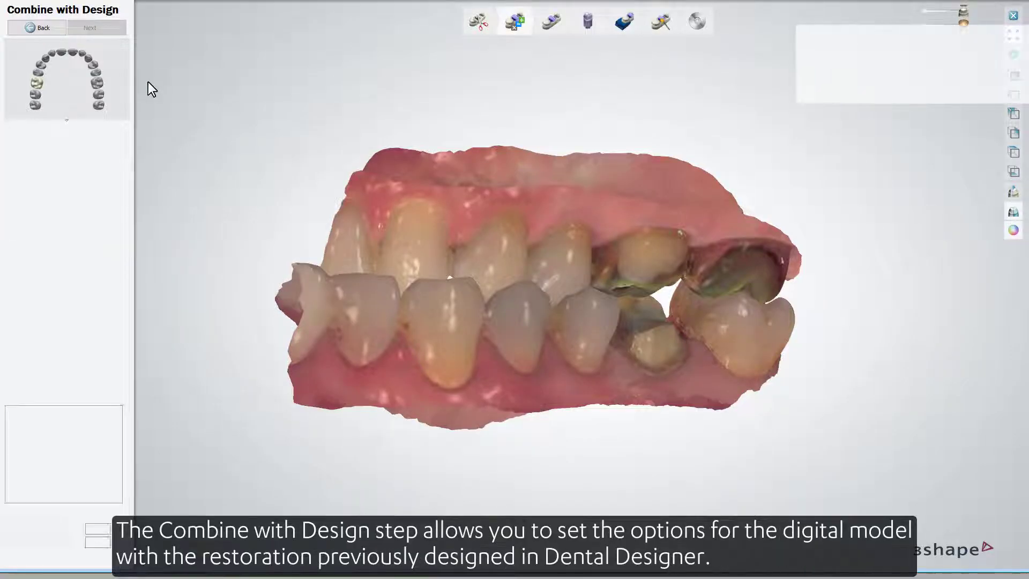
pyautogui.moveTo(298, 151); pyautogui.dragTo(262, 150, button='right')
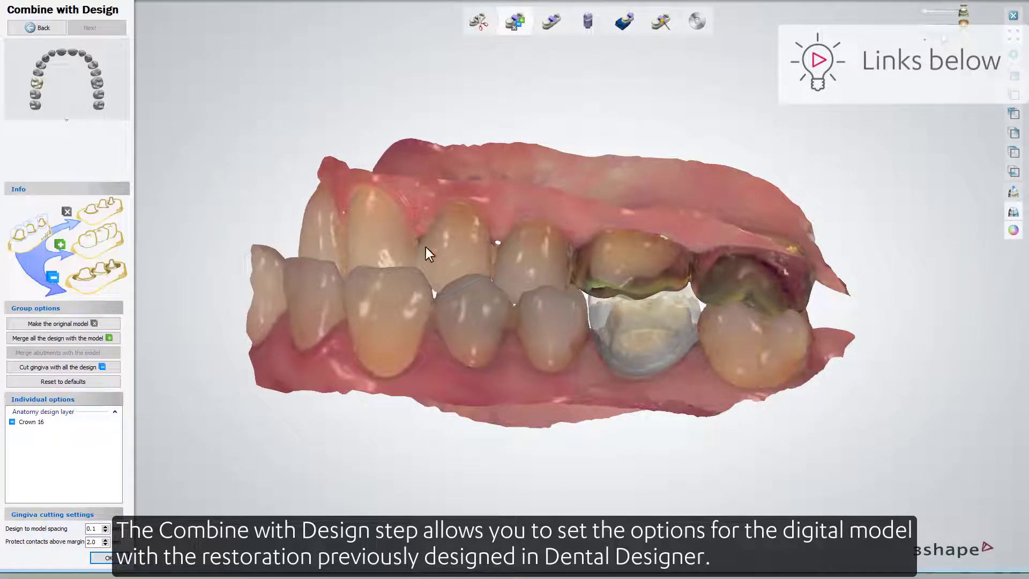
pyautogui.click(107, 338)
pyautogui.moveTo(400, 305); pyautogui.dragTo(423, 342, button='right')
pyautogui.click(101, 367)
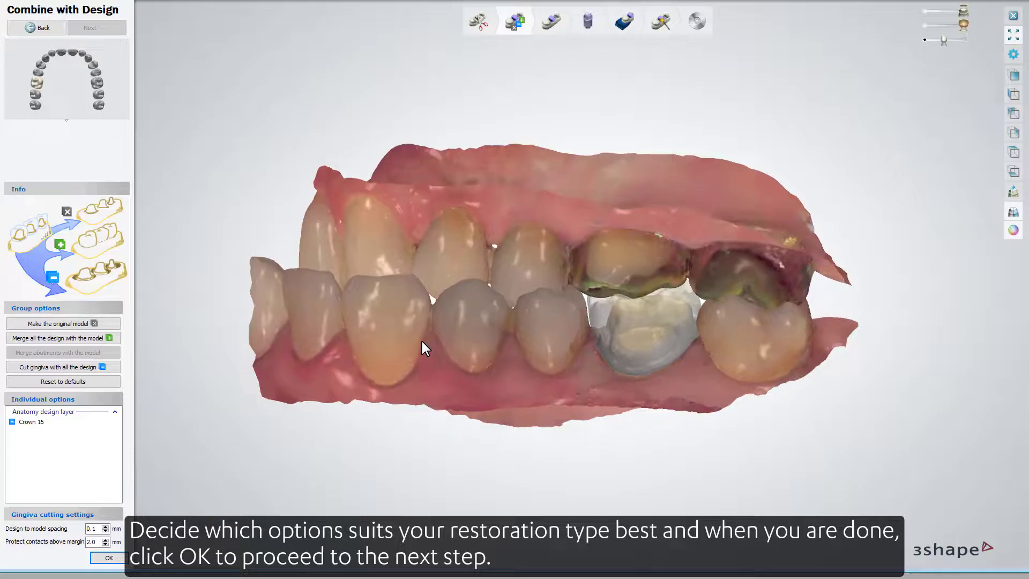
pyautogui.click(109, 558)
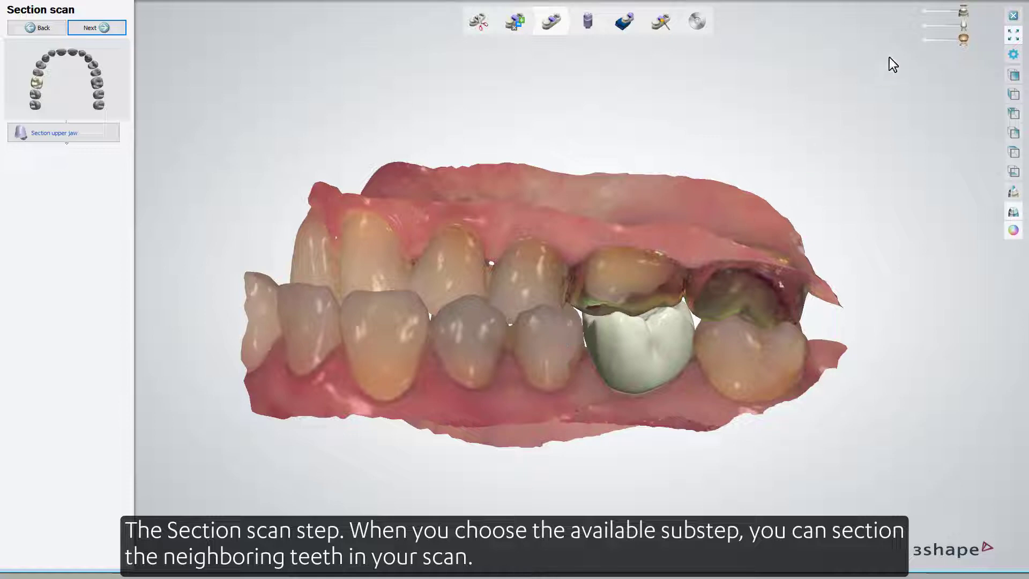
# Hide the crown and section the upper jaw, cutting out the tooth beside the preparation as a neighbor die
pyautogui.click(924, 26)
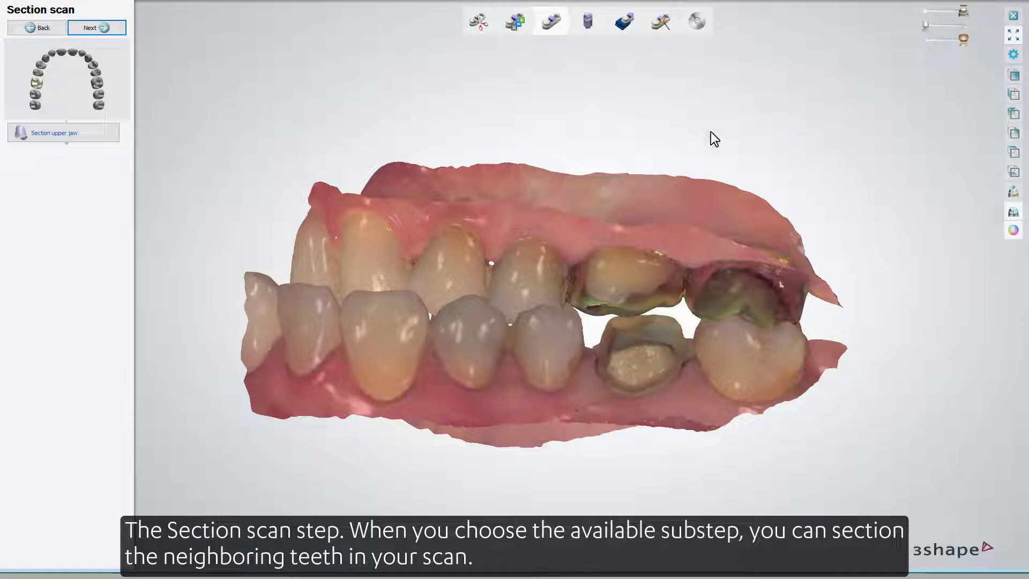
pyautogui.click(108, 131)
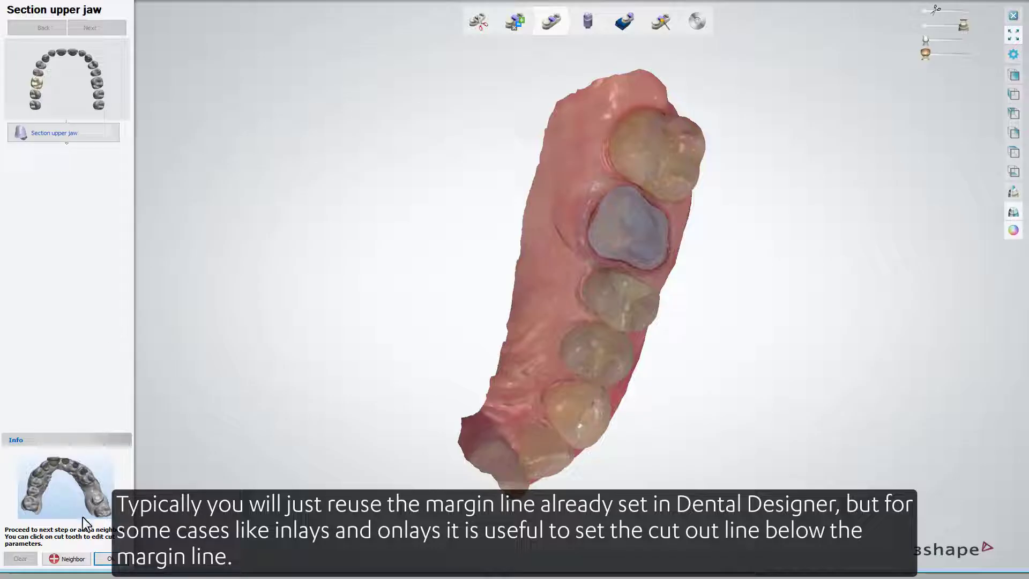
pyautogui.click(72, 559)
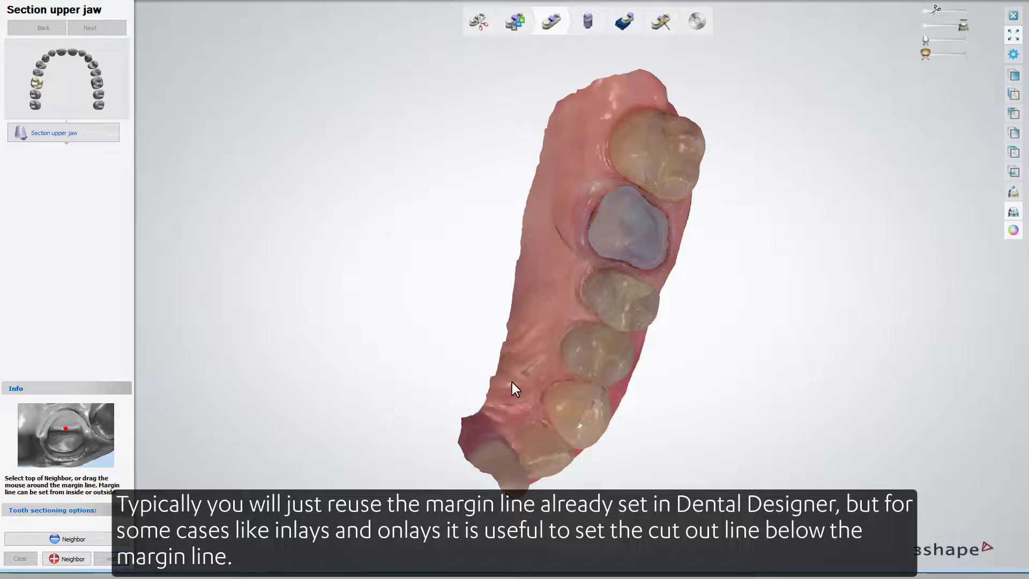
pyautogui.click(619, 299)
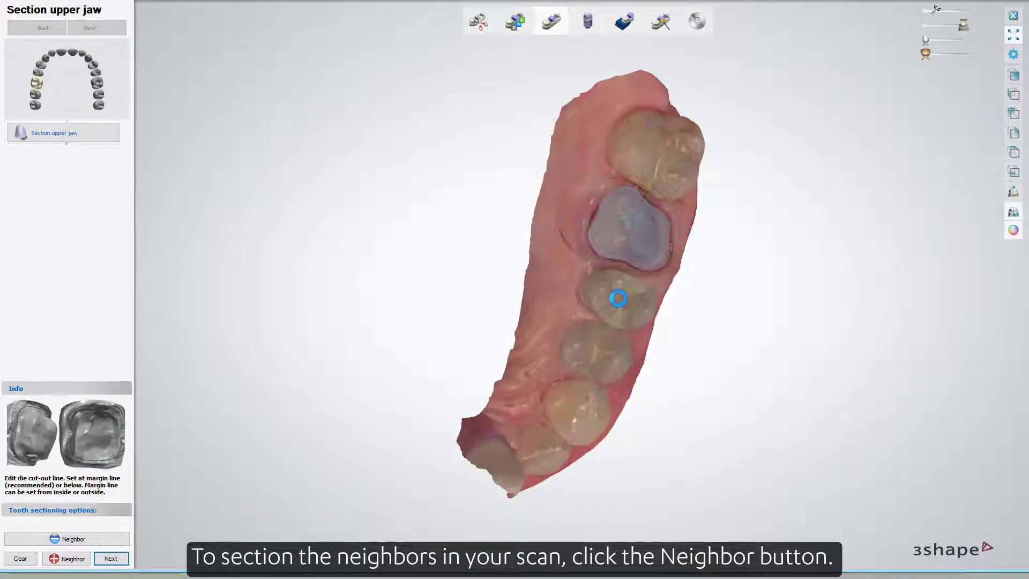
pyautogui.moveTo(618, 301); pyautogui.dragTo(590, 321, button='right')
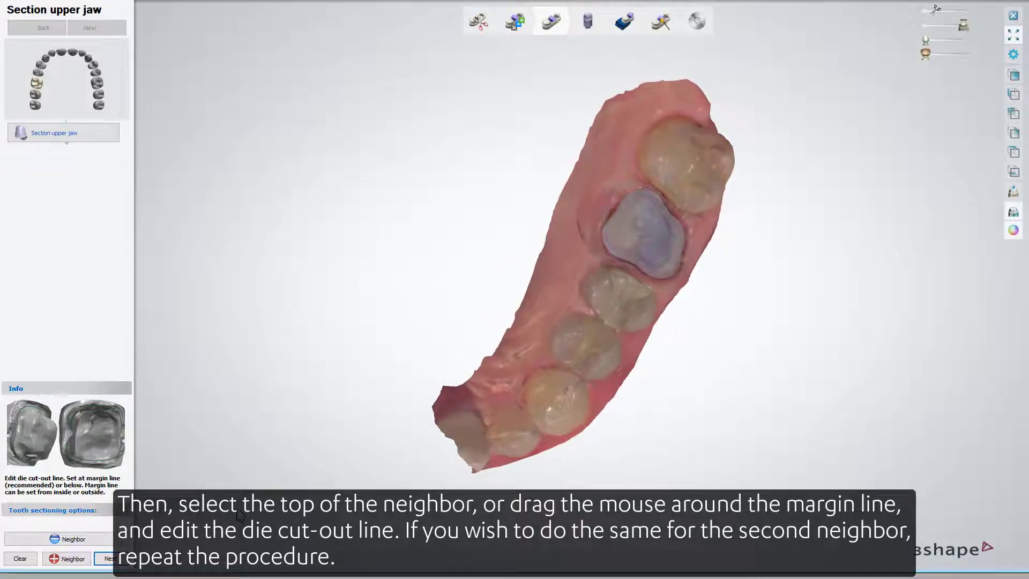
pyautogui.click(109, 559)
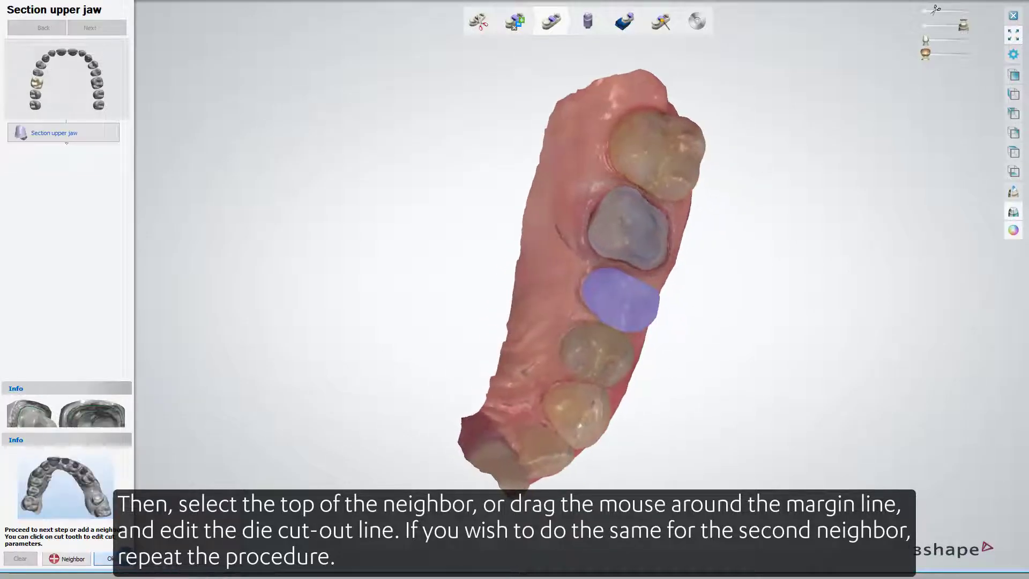
pyautogui.click(123, 558)
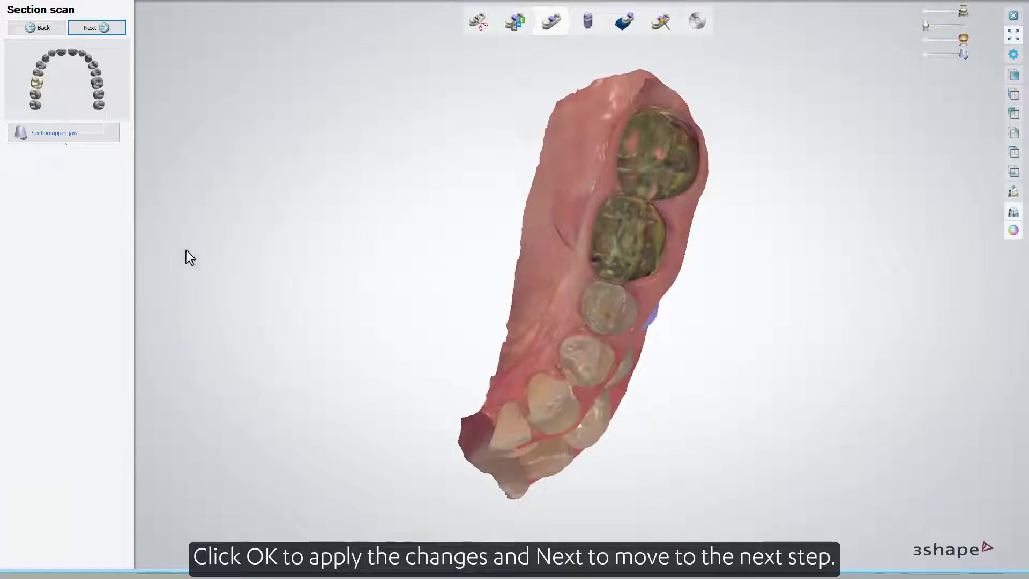
pyautogui.click(118, 30)
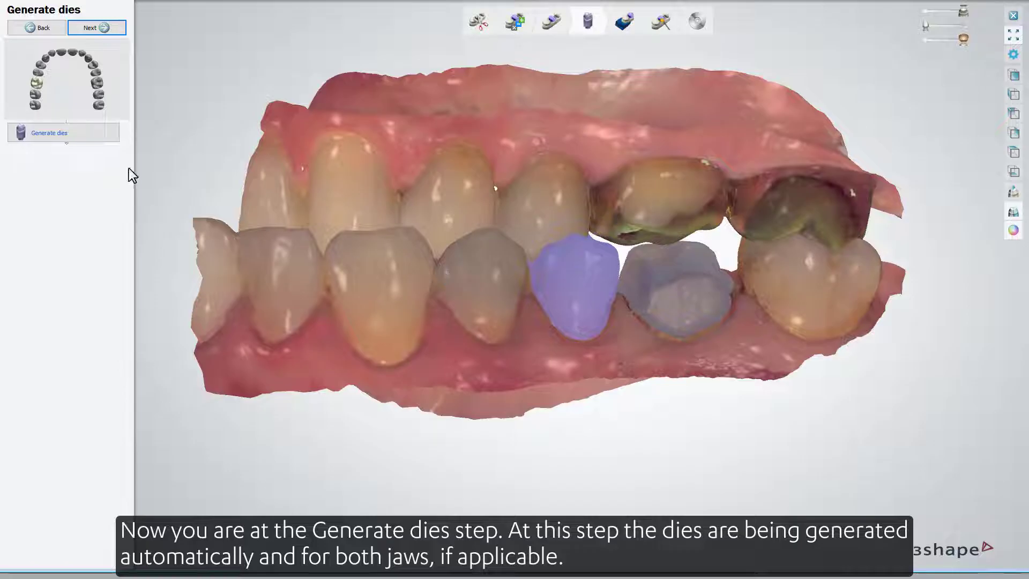
# Generate the dies, tilt the neighbor die's insertion axis, and apply the new insertion direction
pyautogui.click(107, 141)
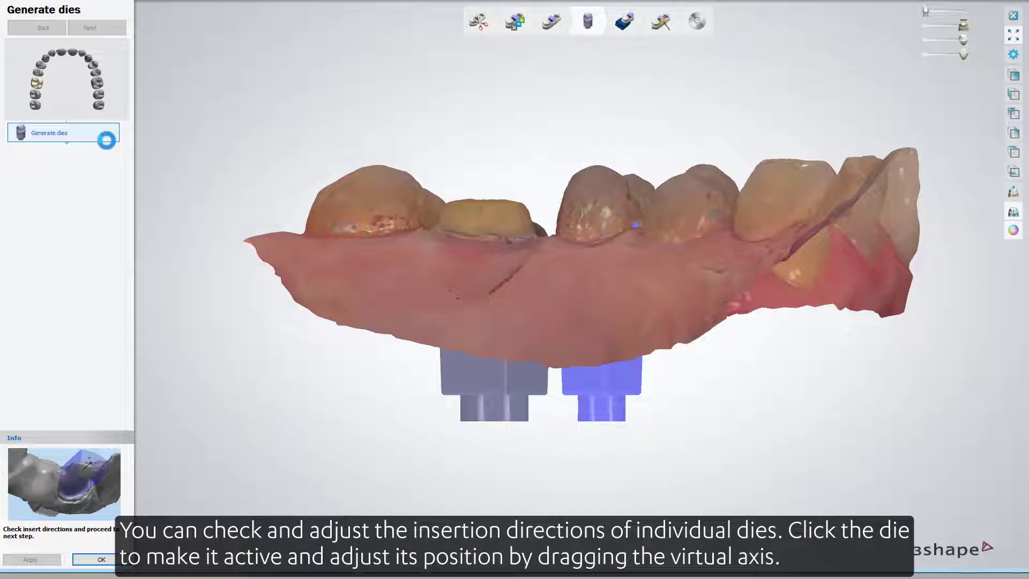
pyautogui.moveTo(397, 300); pyautogui.dragTo(478, 283, button='right')
pyautogui.click(573, 232)
pyautogui.moveTo(574, 232); pyautogui.dragTo(574, 265, button='right')
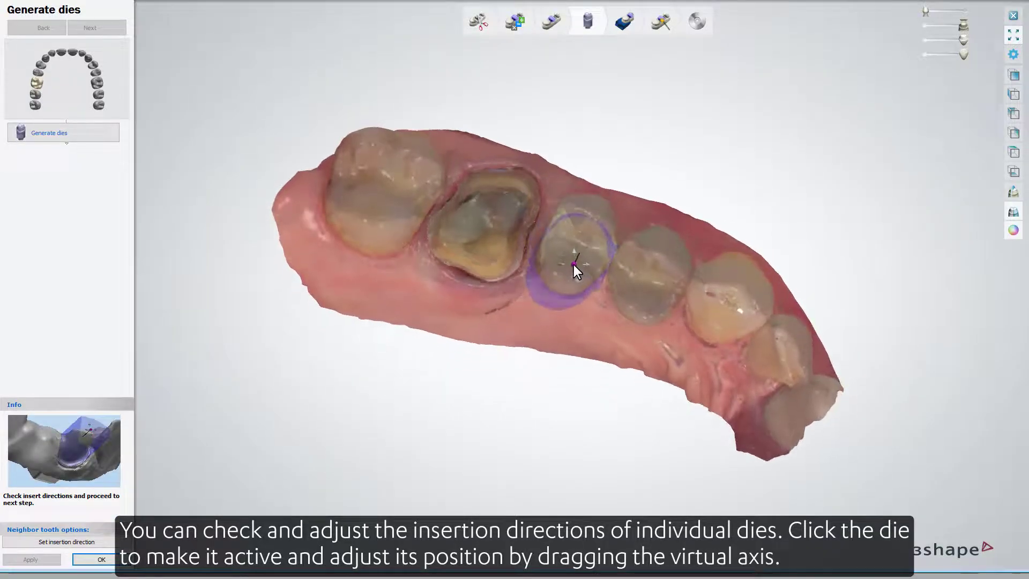
pyautogui.moveTo(577, 255); pyautogui.dragTo(578, 249)
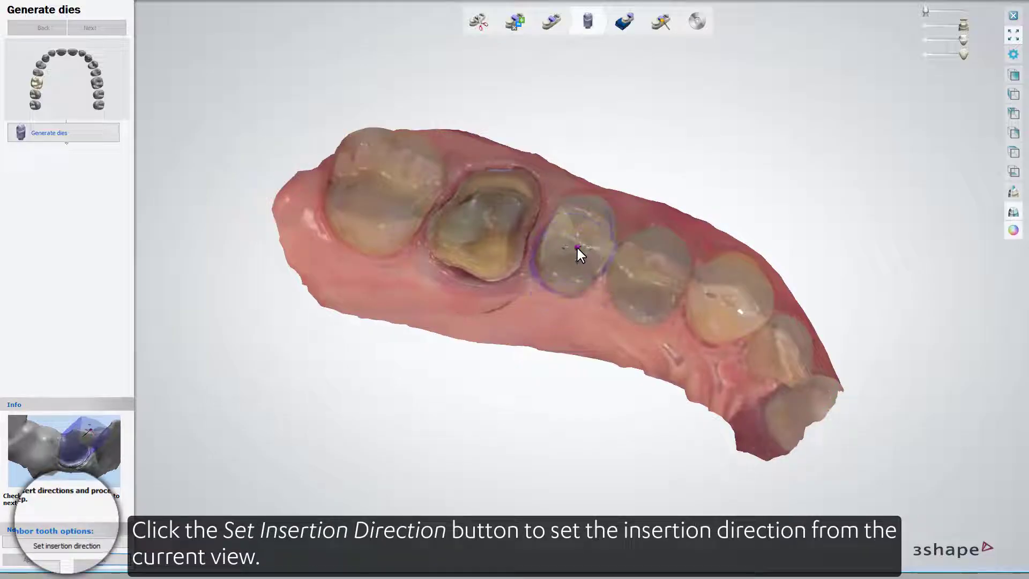
pyautogui.moveTo(580, 250); pyautogui.dragTo(577, 249, button='right')
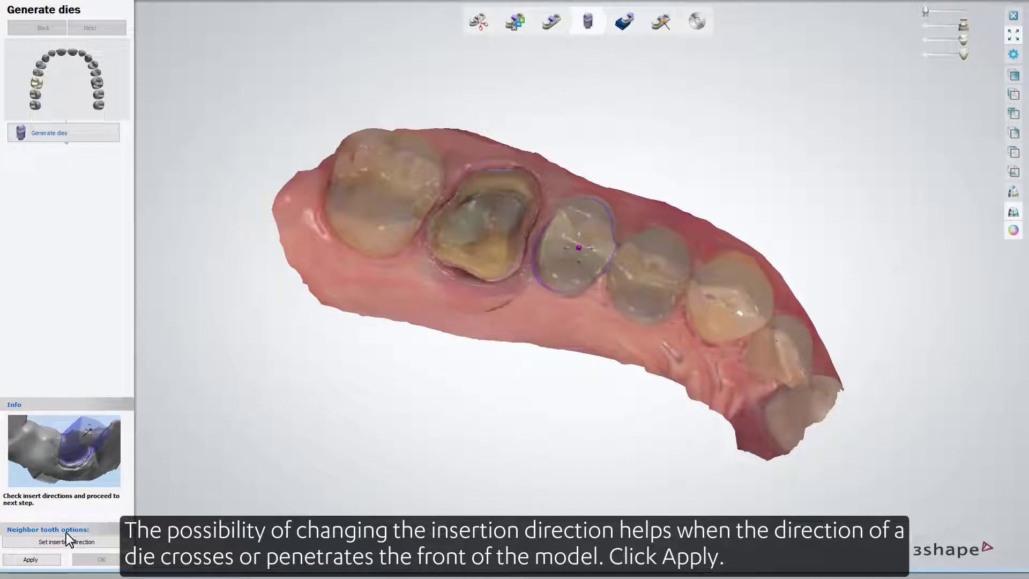
pyautogui.click(48, 557)
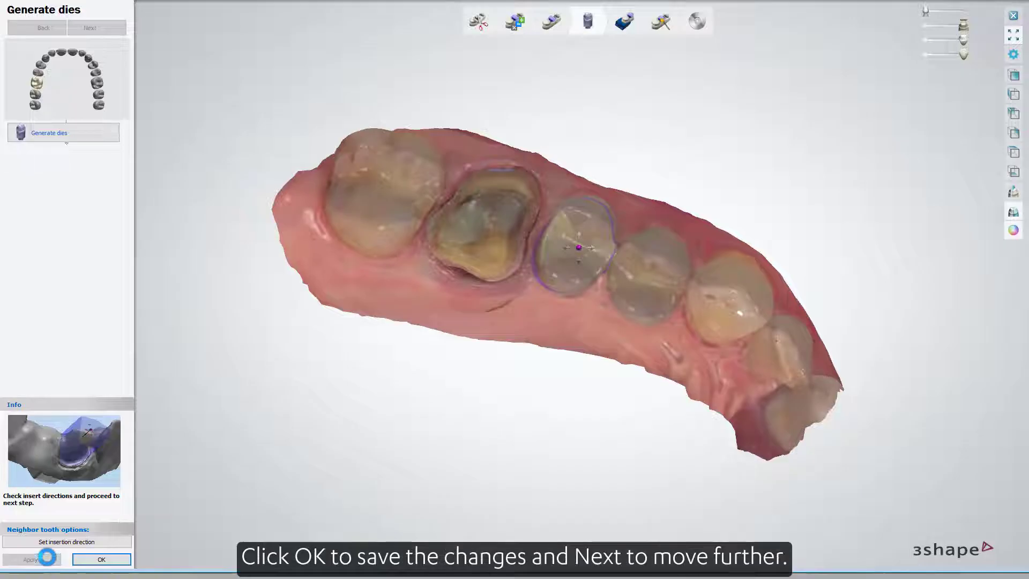
pyautogui.click(83, 558)
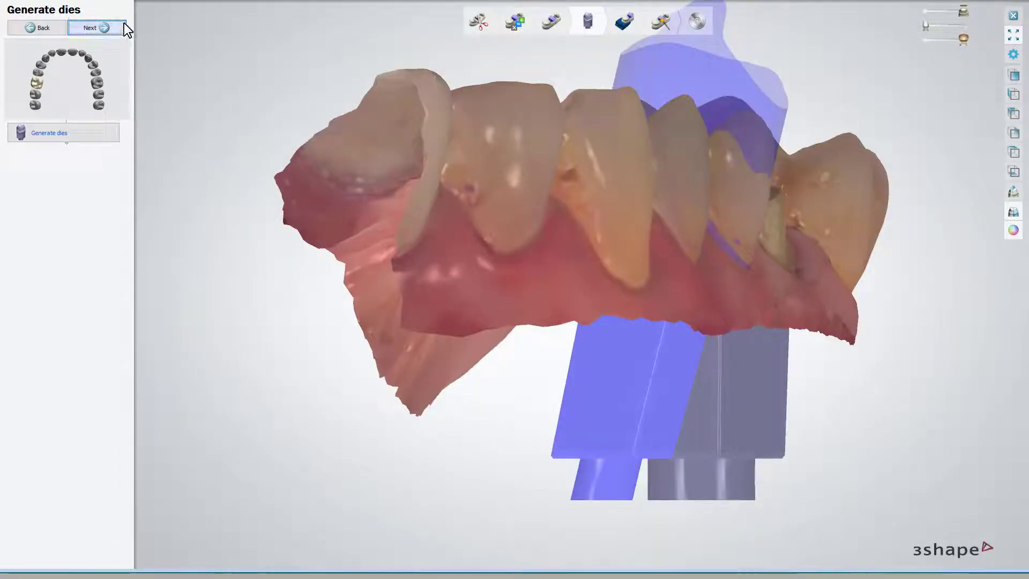
# Rotate the Simple Quadrant v2.3 platform into position and enter 'demo model' as the ID tag text
pyautogui.click(123, 24)
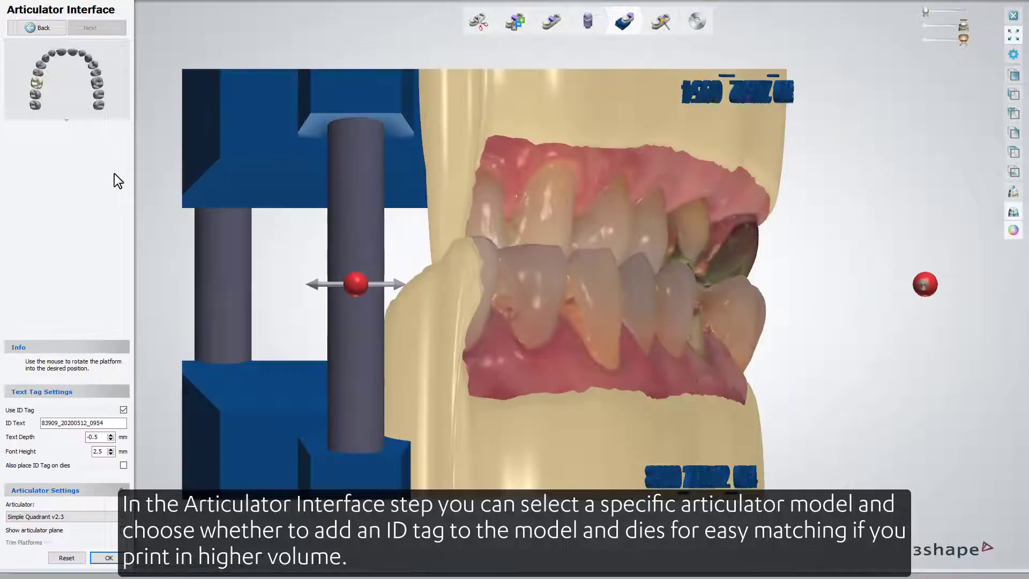
pyautogui.scroll(-3, 424, 223)
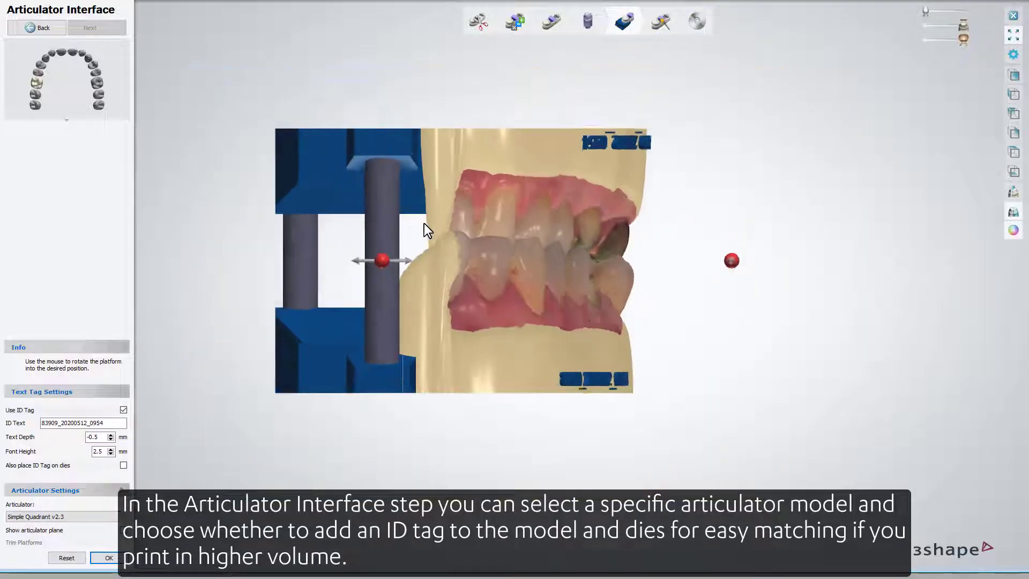
pyautogui.scroll(-2, 423, 224)
pyautogui.moveTo(423, 224); pyautogui.dragTo(388, 297, button='right')
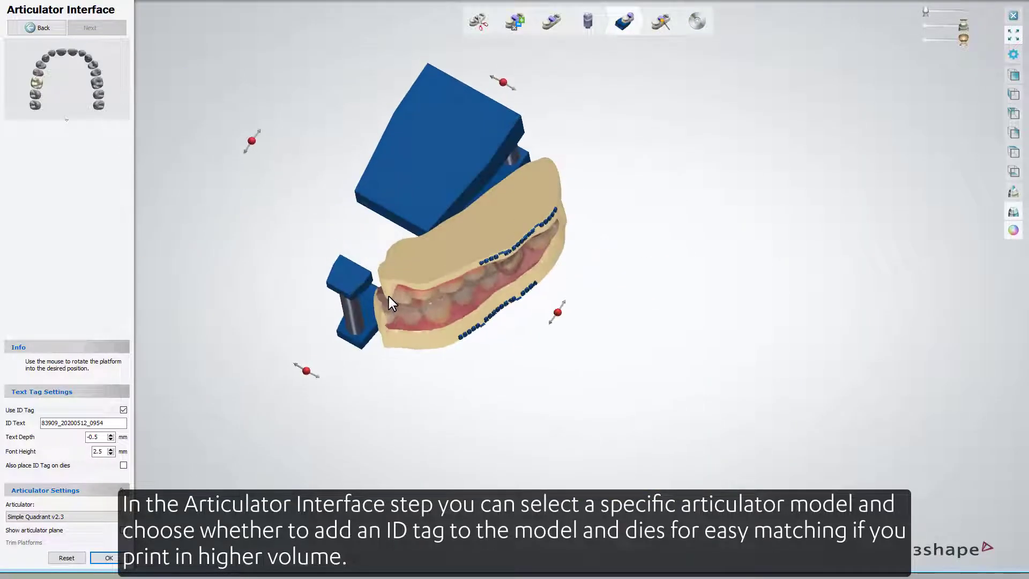
pyautogui.moveTo(470, 147); pyautogui.dragTo(457, 313, button='right')
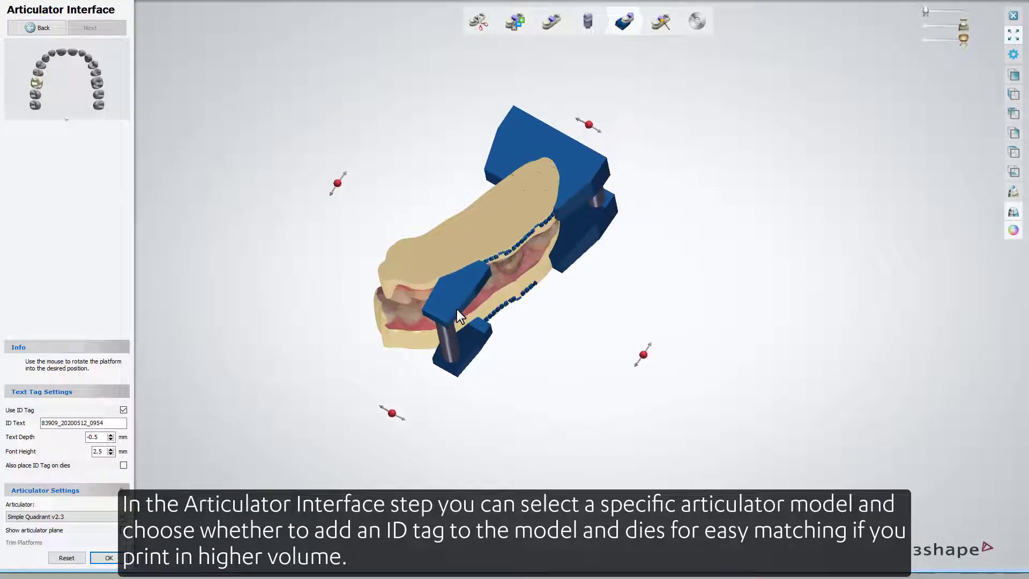
pyautogui.moveTo(643, 355); pyautogui.dragTo(569, 366)
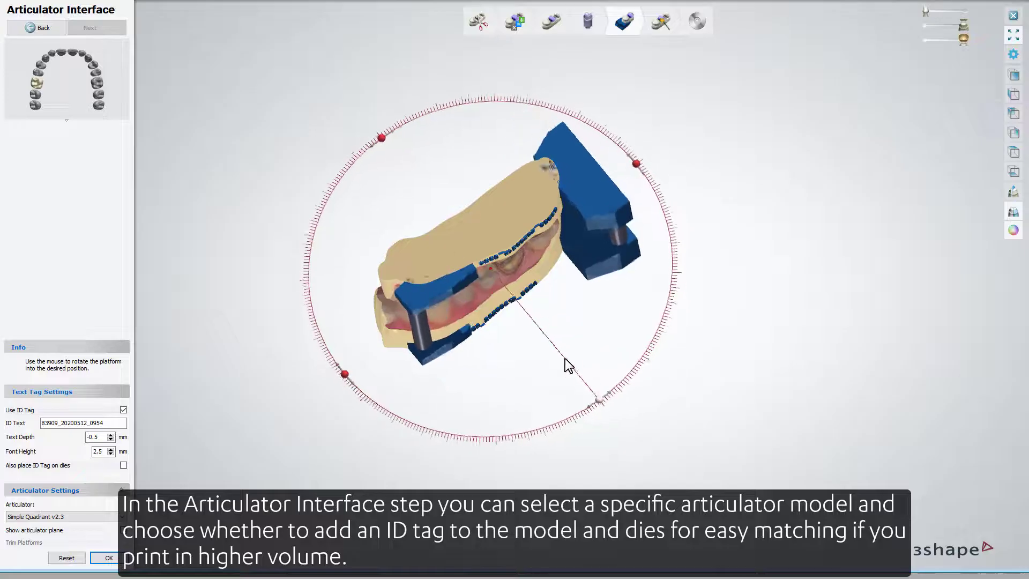
pyautogui.write('demo model')
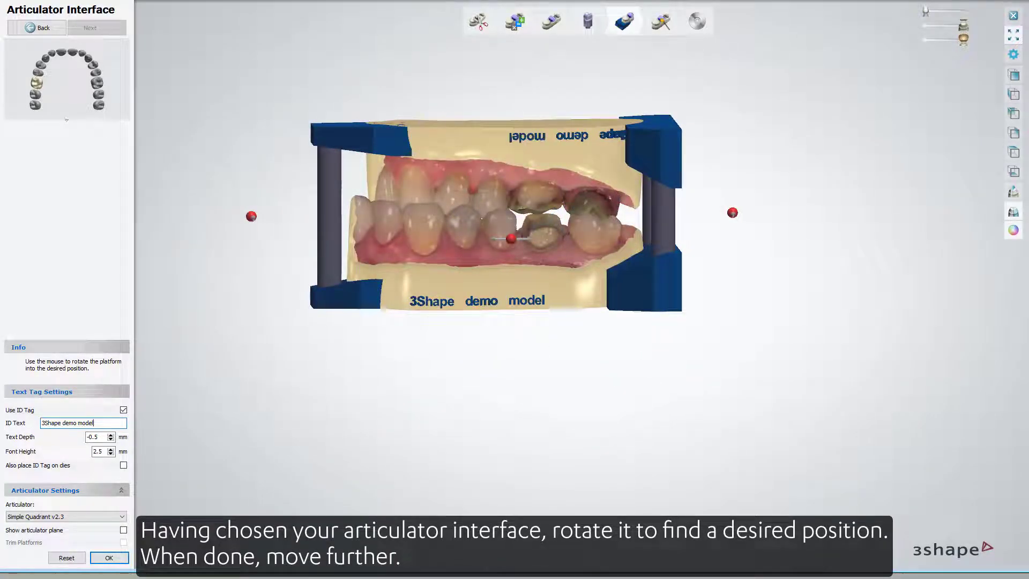
pyautogui.click(107, 557)
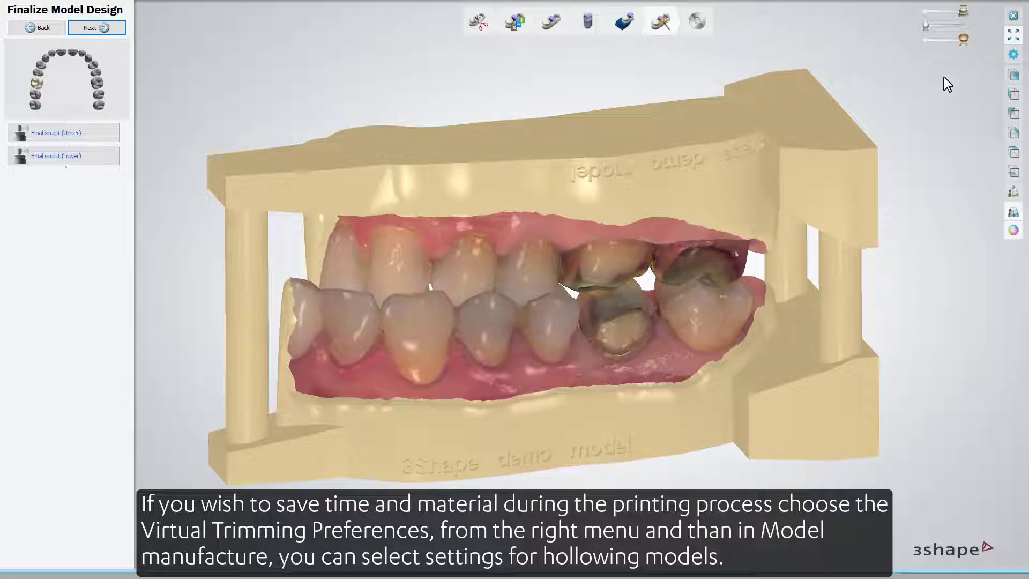
# Turn on model hollowing under model manufacture in the virtual trimming preferences
pyautogui.click(1013, 54)
pyautogui.moveTo(543, 157); pyautogui.dragTo(540, 41)
pyautogui.click(544, 260)
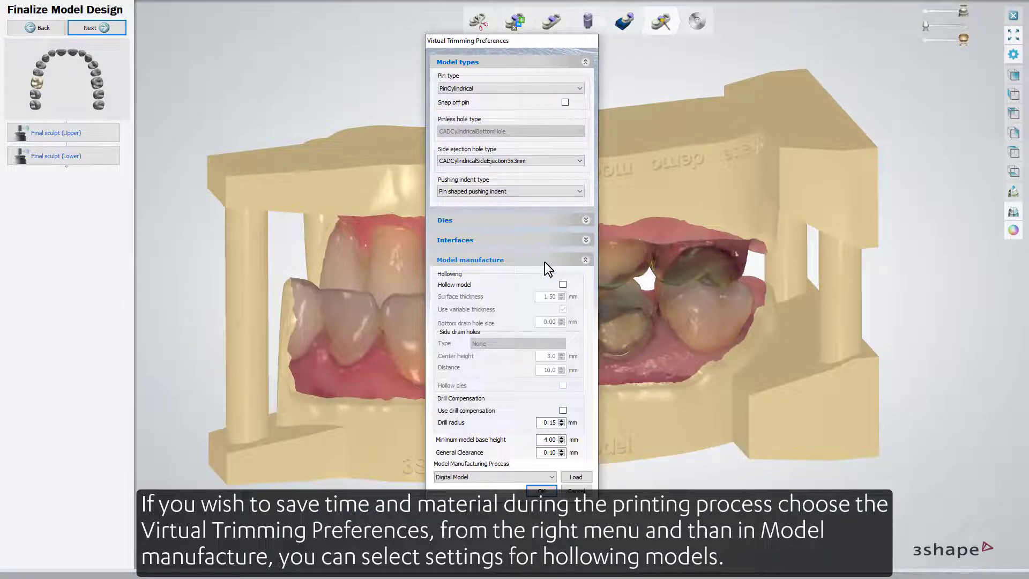
pyautogui.click(563, 284)
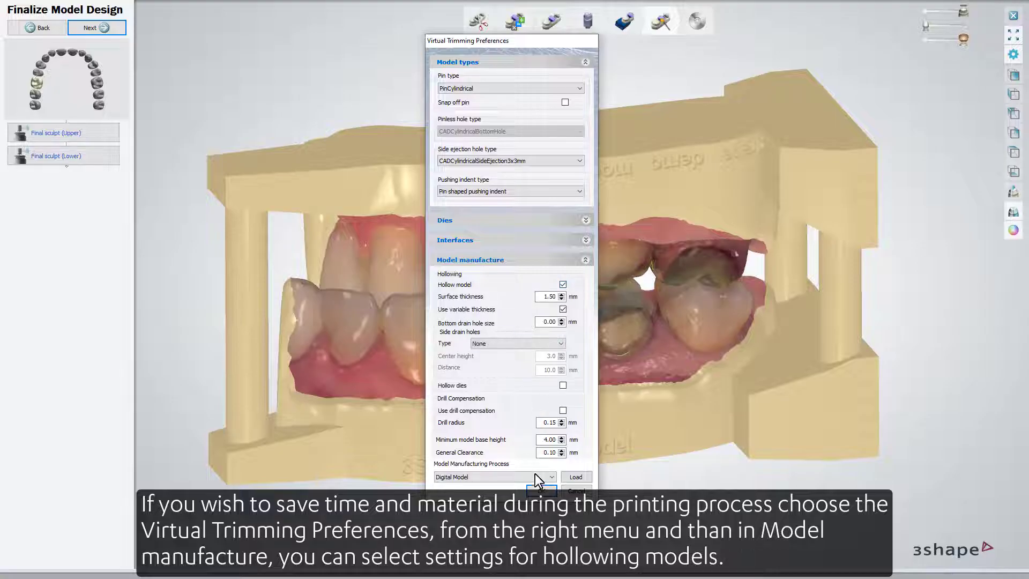
pyautogui.click(542, 491)
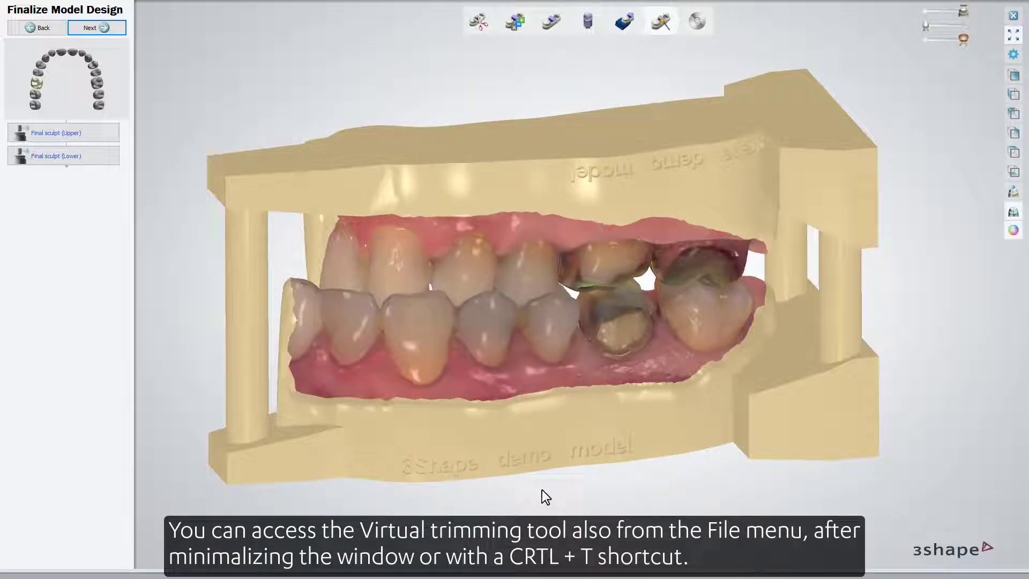
# Exit full-screen, open and cancel File > Virtual Trim Settings, then reopen it with Ctrl+T
pyautogui.click(1011, 35)
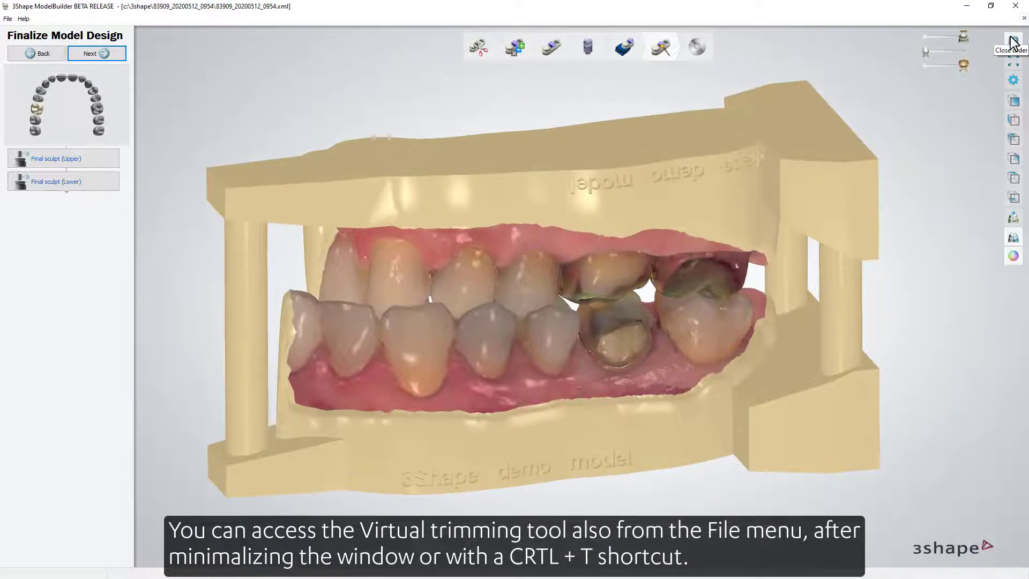
pyautogui.click(8, 18)
pyautogui.click(59, 30)
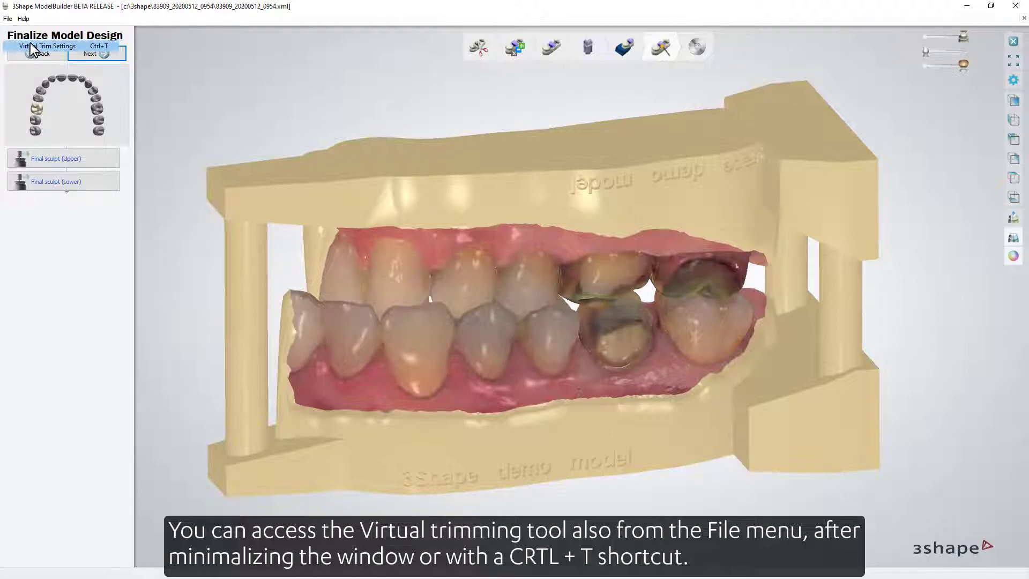
pyautogui.click(577, 512)
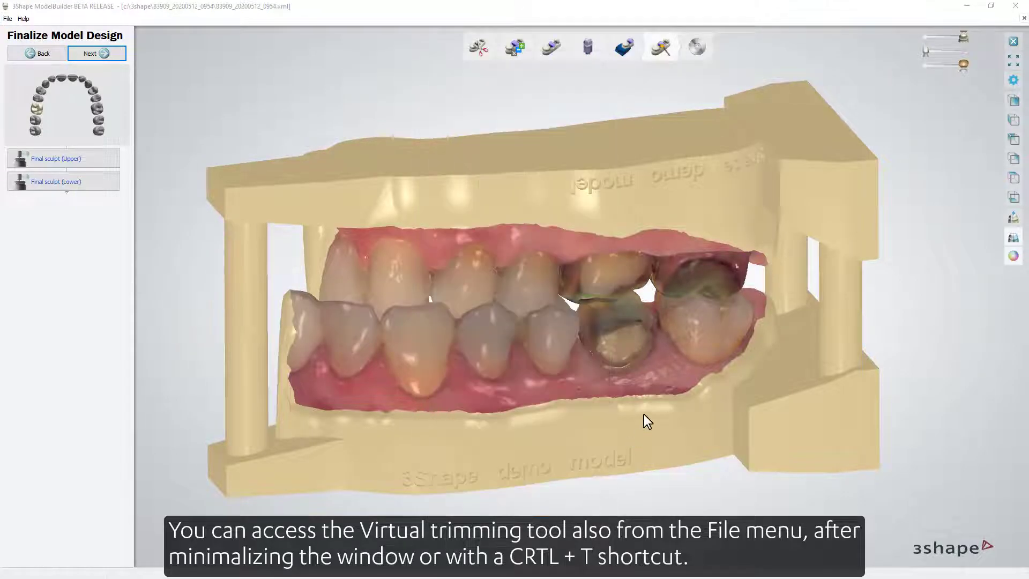
pyautogui.hotkey('ctrl', 't')
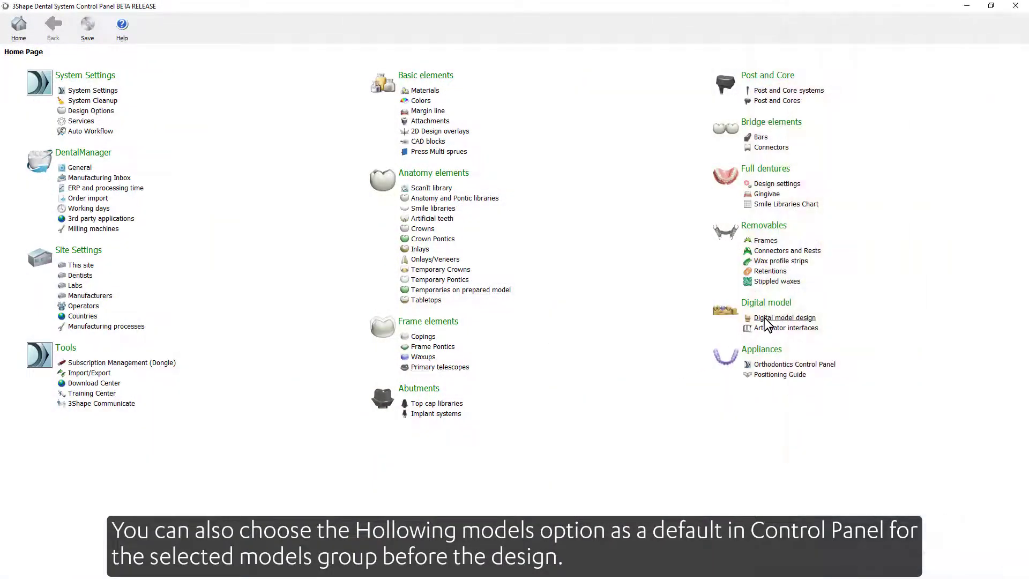
# Open the Digital model design table and scroll it right to the Die columns
pyautogui.click(783, 318)
pyautogui.moveTo(253, 438); pyautogui.dragTo(656, 452)
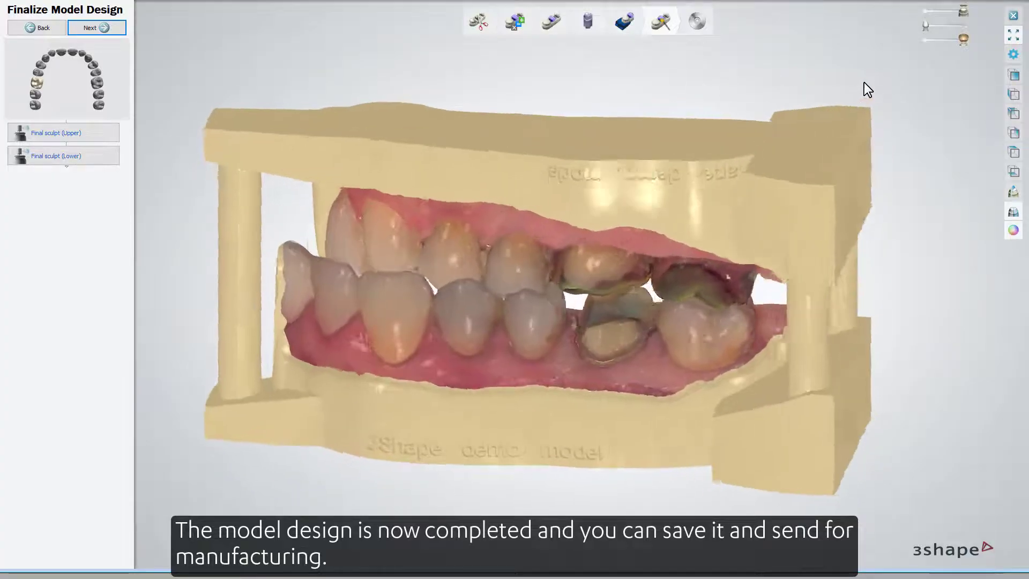
# Place a Vertex Cup - Upper attachment on the upper model base in Final sculpt, then generate the models
pyautogui.click(113, 141)
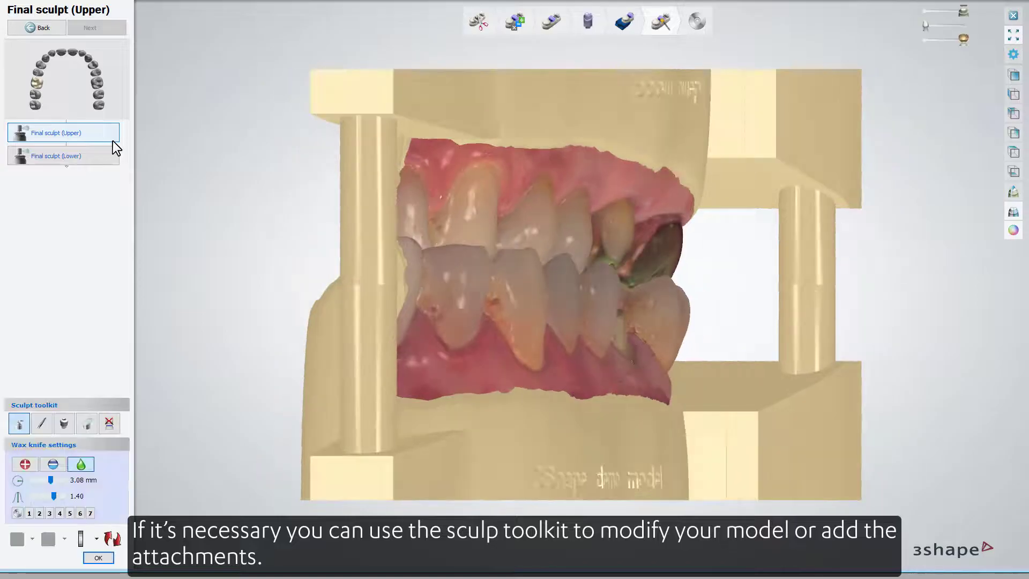
pyautogui.click(64, 424)
pyautogui.click(79, 475)
pyautogui.click(79, 486)
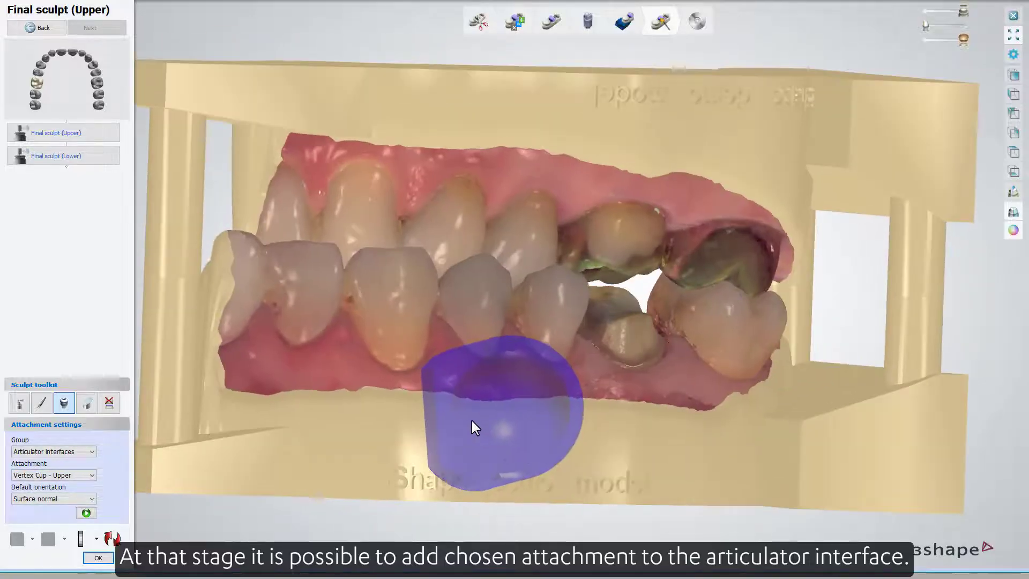
pyautogui.scroll(-3, 496, 418)
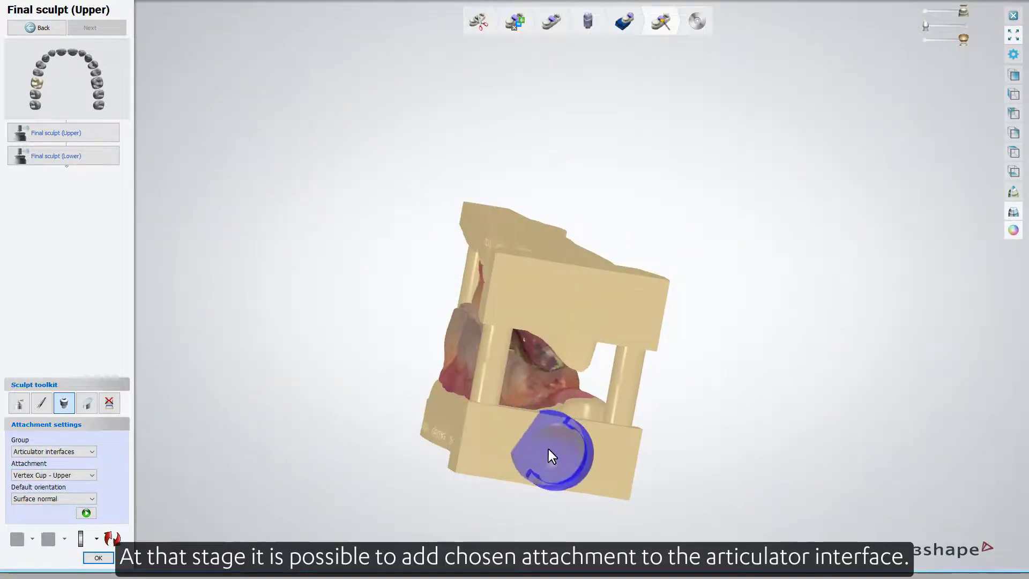
pyautogui.click(549, 449)
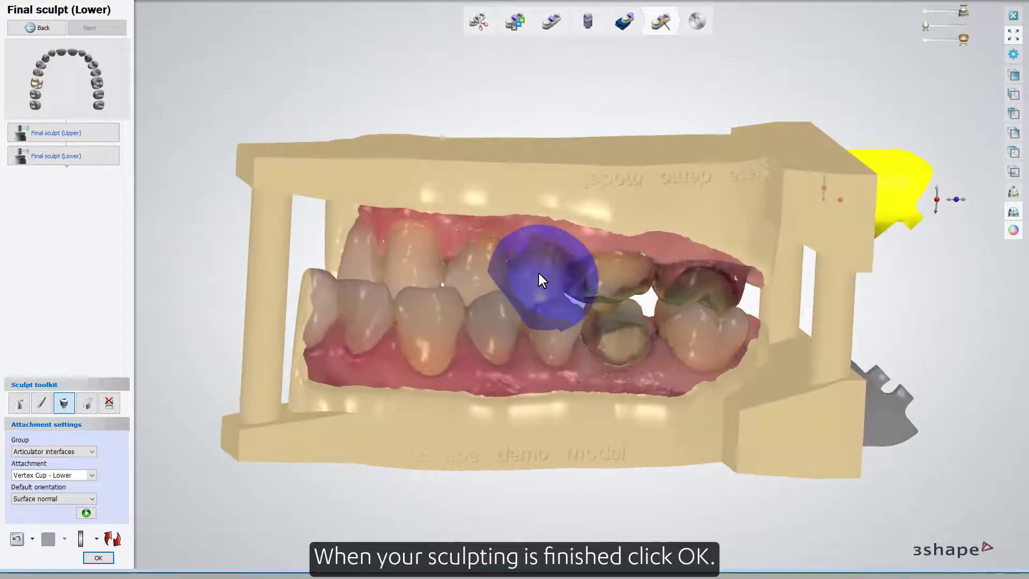
pyautogui.click(111, 558)
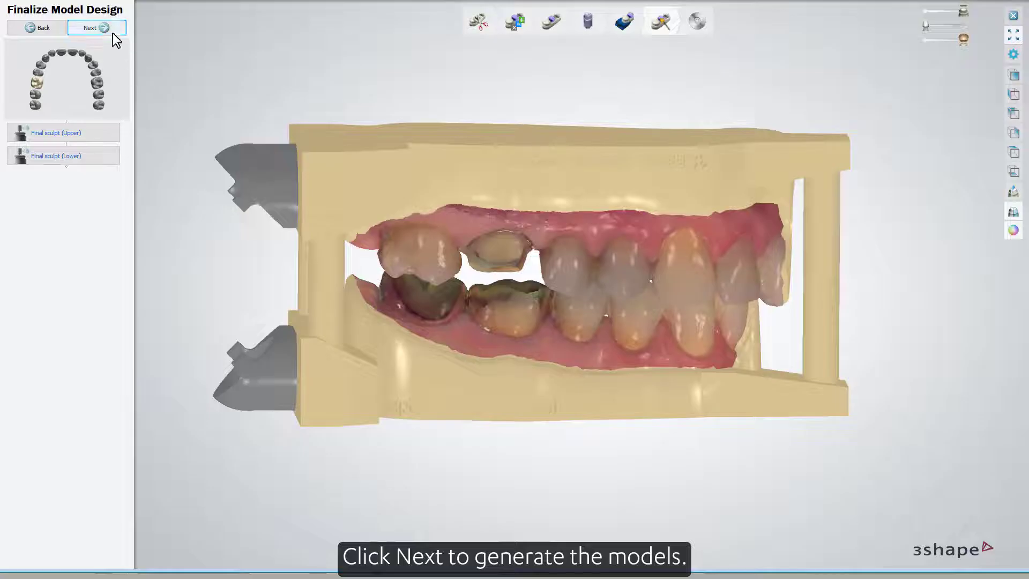
pyautogui.click(119, 29)
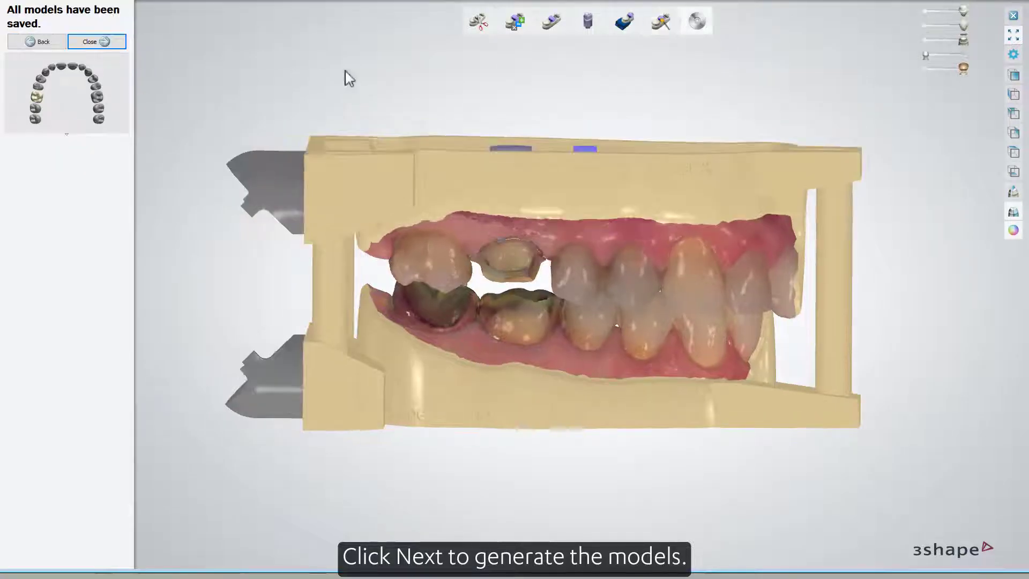
# Slide the crown visibility to fully opaque, then close Model Builder with Enter
pyautogui.moveTo(932, 56)
pyautogui.mouseDown()
pyautogui.moveTo(973, 62)
pyautogui.moveTo(919, 54)
pyautogui.mouseUp()
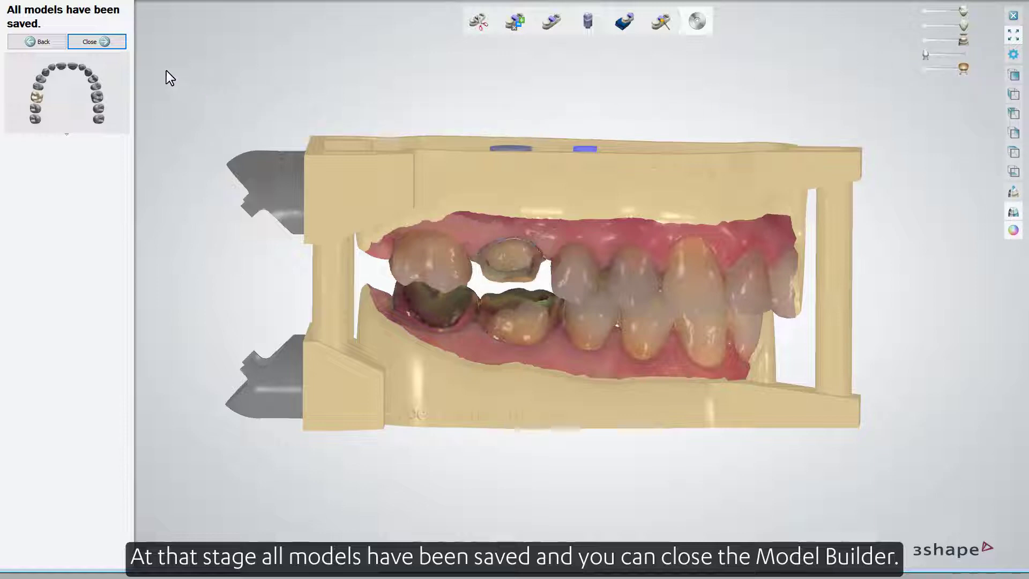
pyautogui.press('Return')
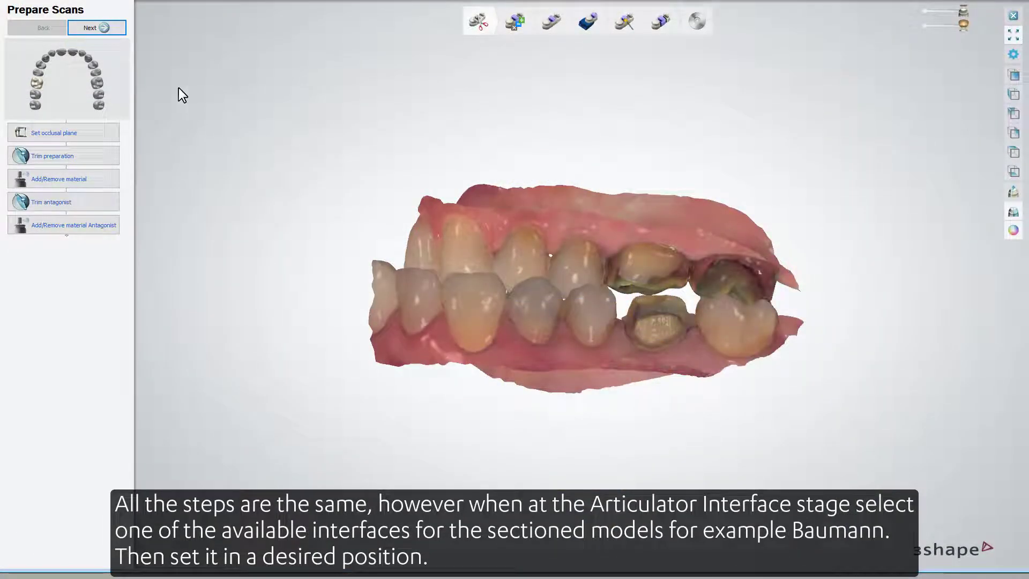
# Merge the crown design into the scanned model, then hide the crown to show the preparation
pyautogui.click(113, 29)
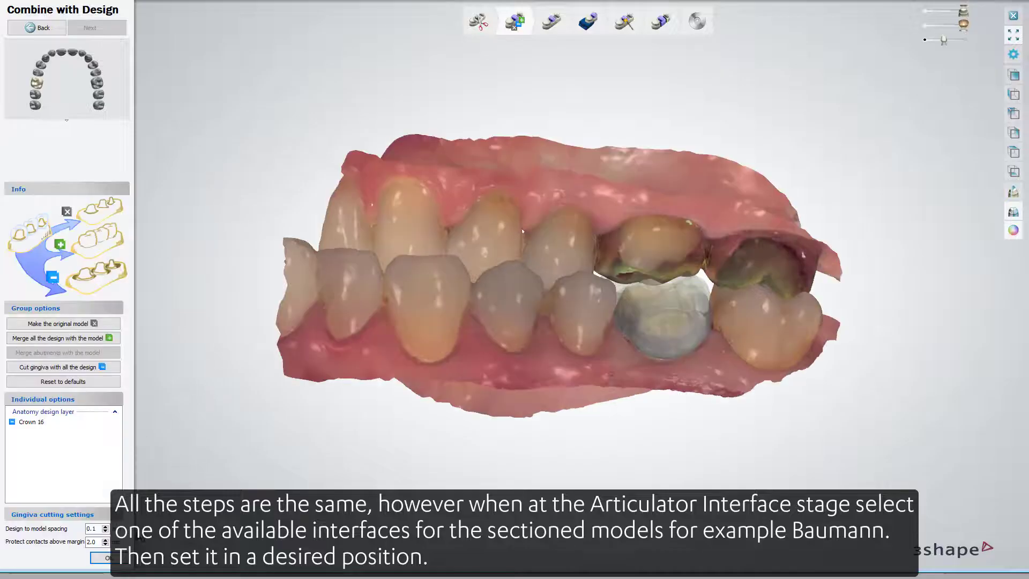
pyautogui.click(120, 560)
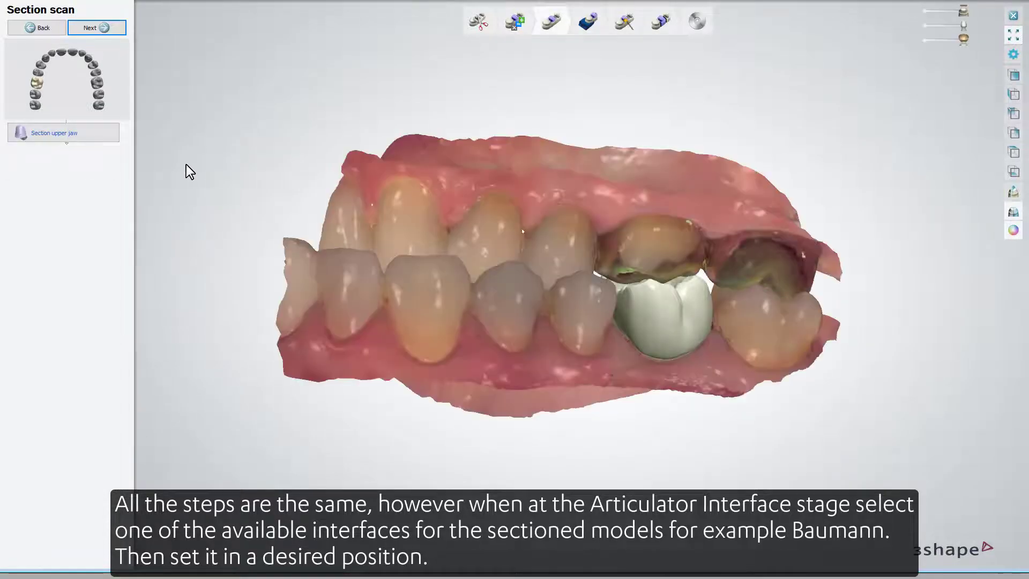
pyautogui.click(925, 25)
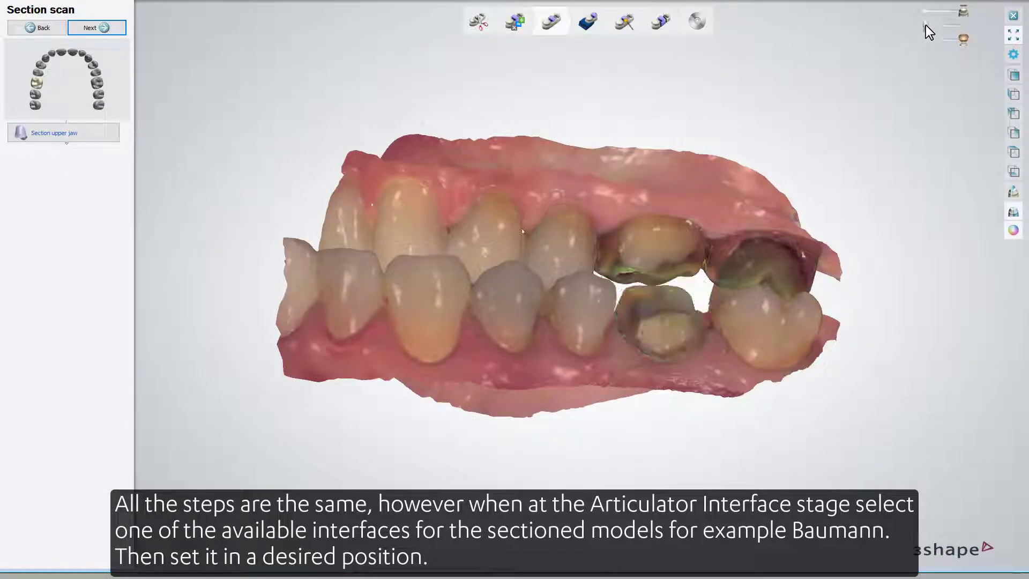
# Apply a Baumann Evo MS2000 articulator interface, check it from another angle, and confirm
pyautogui.click(588, 21)
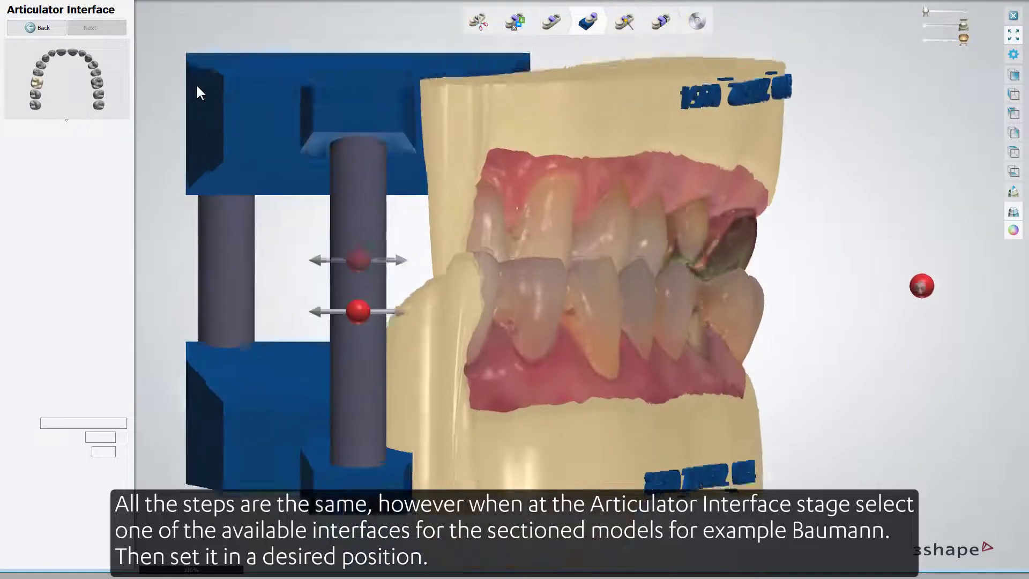
pyautogui.click(102, 517)
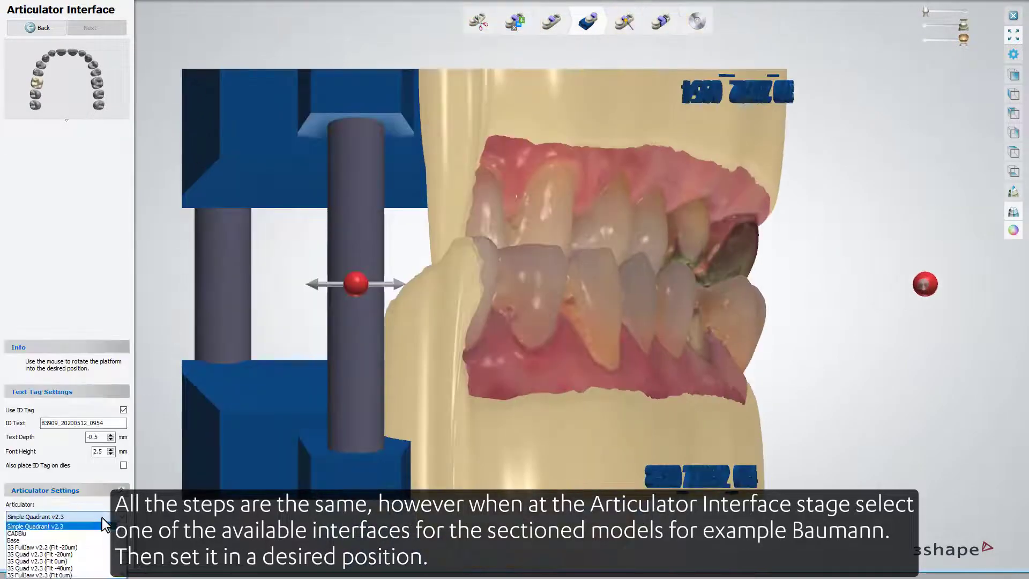
pyautogui.click(88, 547)
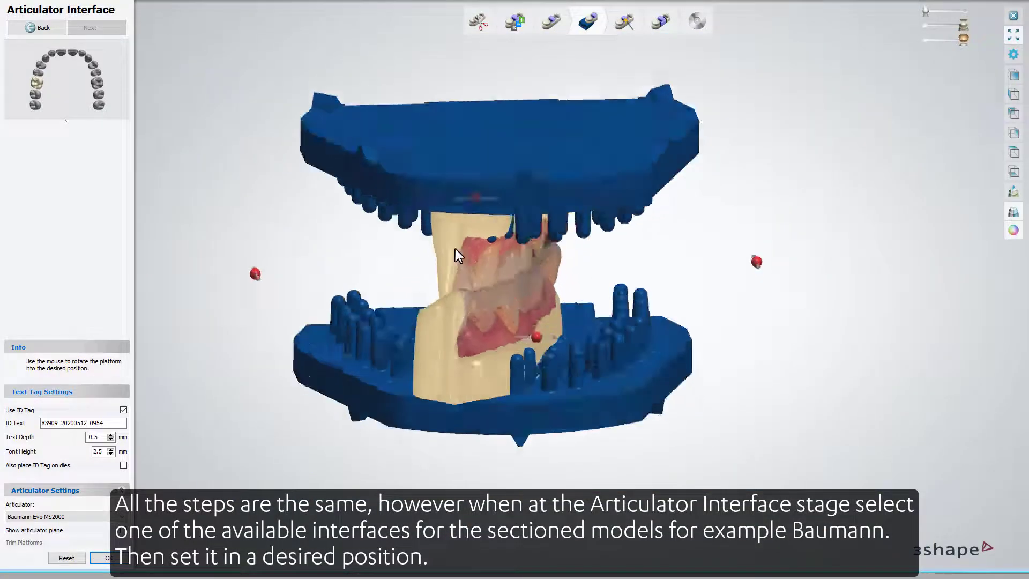
pyautogui.moveTo(455, 249); pyautogui.dragTo(361, 237, button='right')
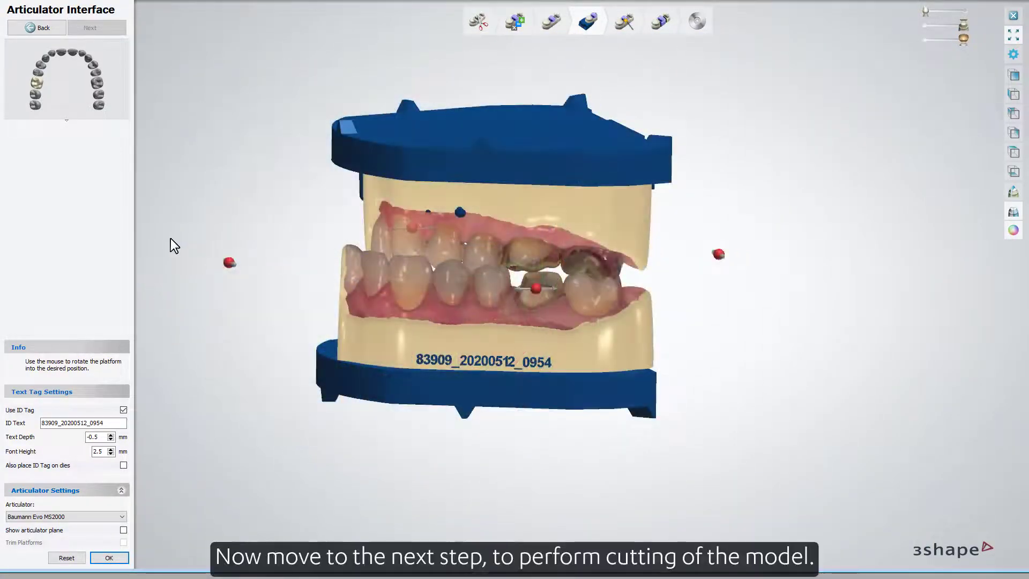
pyautogui.click(113, 558)
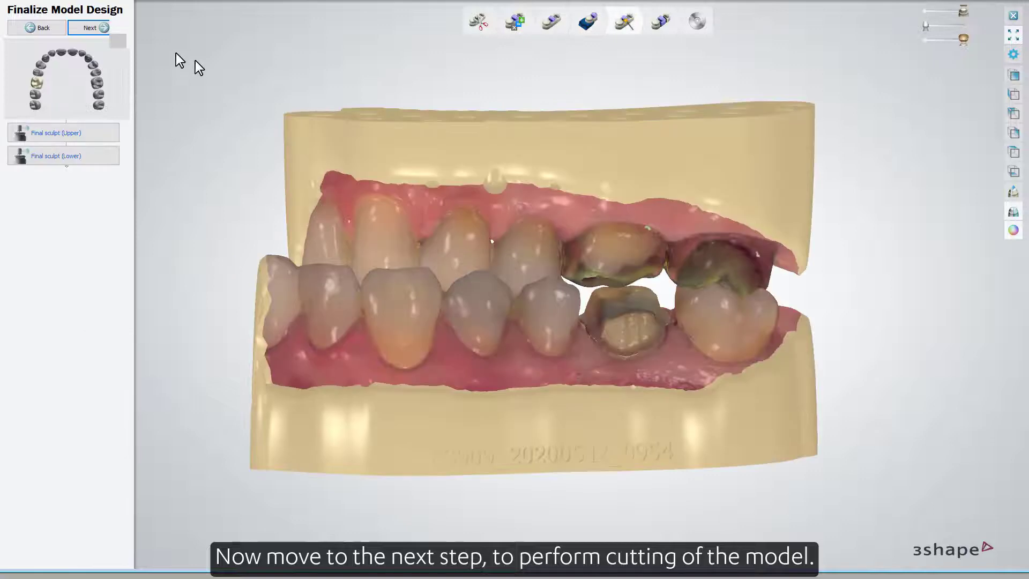
# Place two upper-jaw cutting planes on either side of the prepared tooth and apply the cuts
pyautogui.click(120, 27)
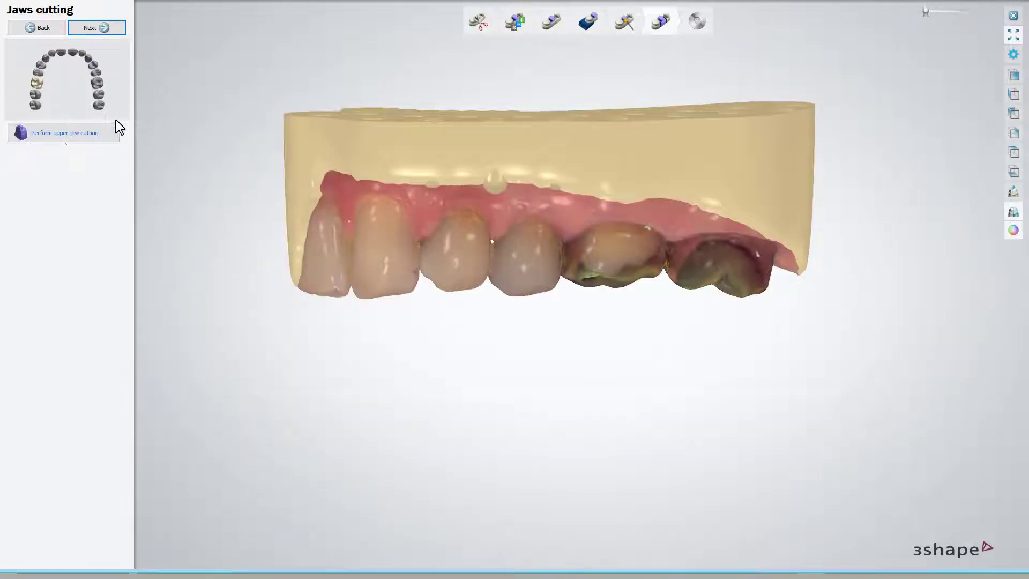
pyautogui.click(110, 132)
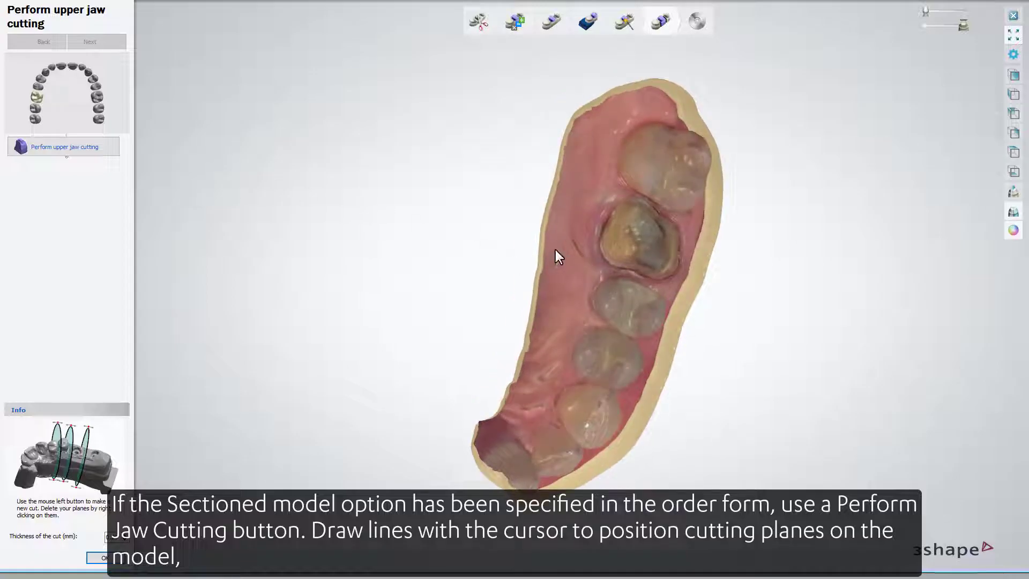
pyautogui.moveTo(576, 254); pyautogui.dragTo(740, 315)
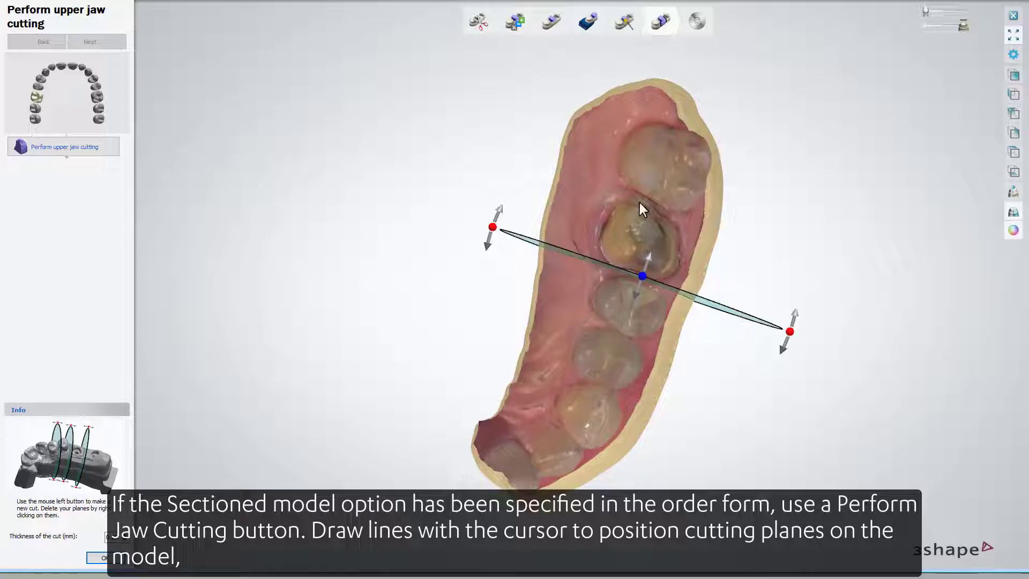
pyautogui.moveTo(562, 148); pyautogui.dragTo(743, 259)
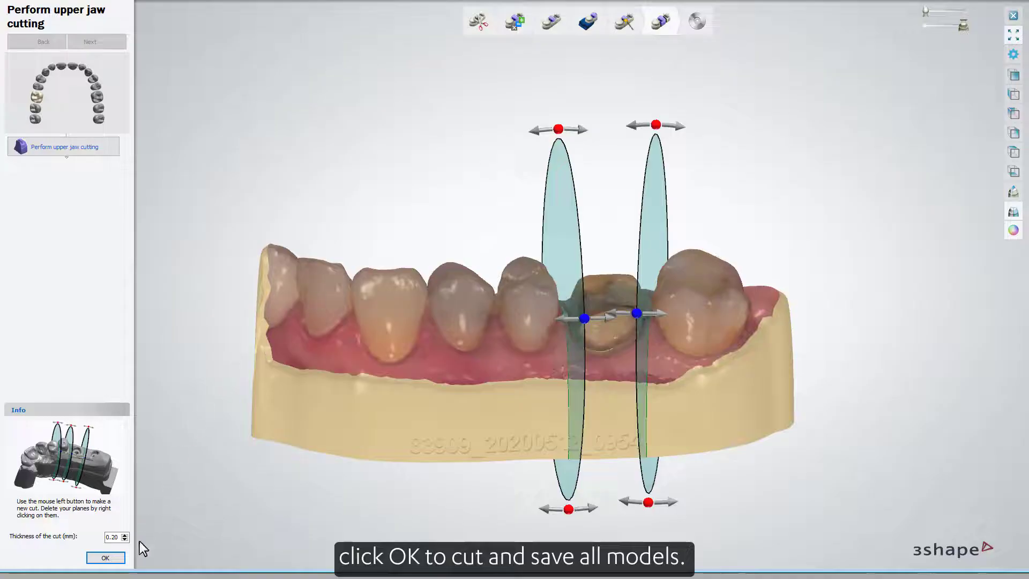
pyautogui.click(107, 558)
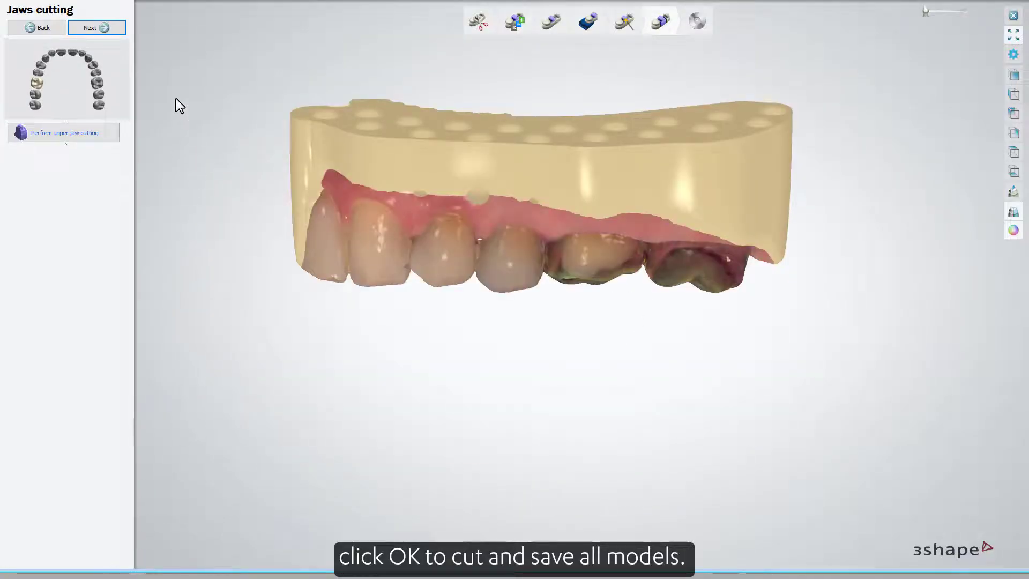
# Save the sectioned upper-jaw models and turn the saved model slightly to inspect it
pyautogui.click(117, 28)
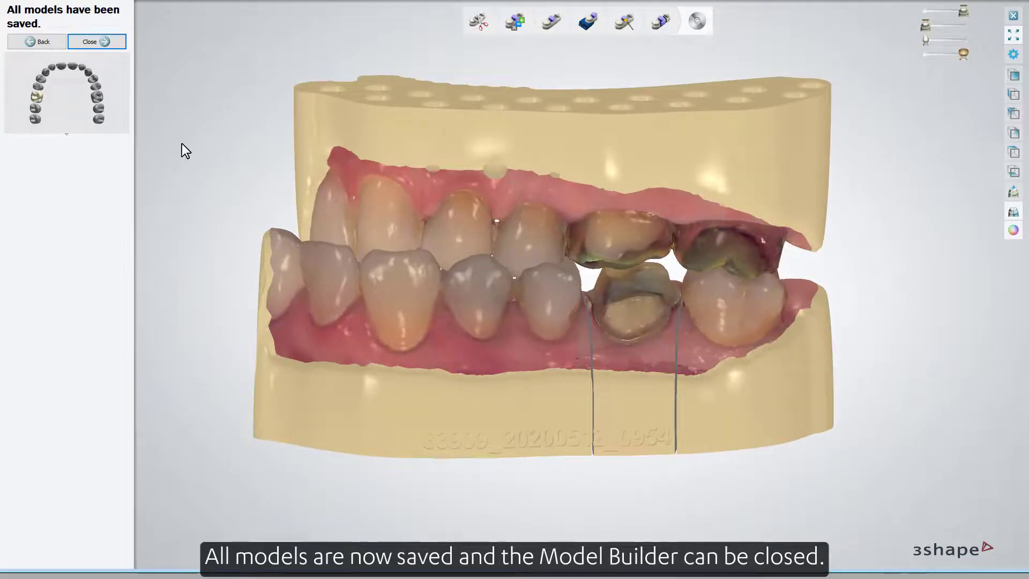
pyautogui.moveTo(463, 238)
pyautogui.mouseDown(button='right')
pyautogui.moveTo(478, 240)
pyautogui.moveTo(454, 233)
pyautogui.moveTo(460, 218)
pyautogui.moveTo(462, 252)
pyautogui.moveTo(461, 240)
pyautogui.mouseUp(button='right')
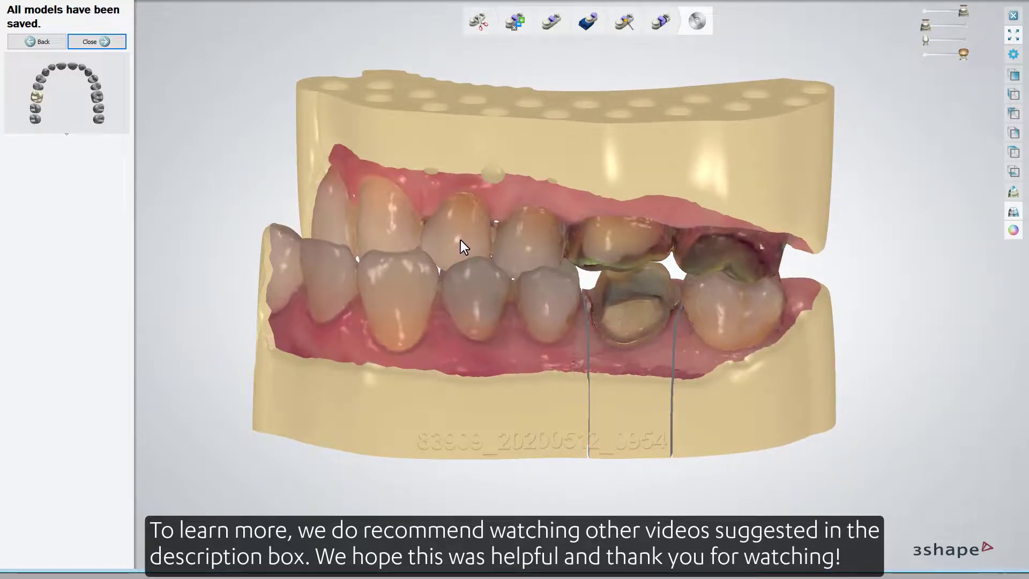